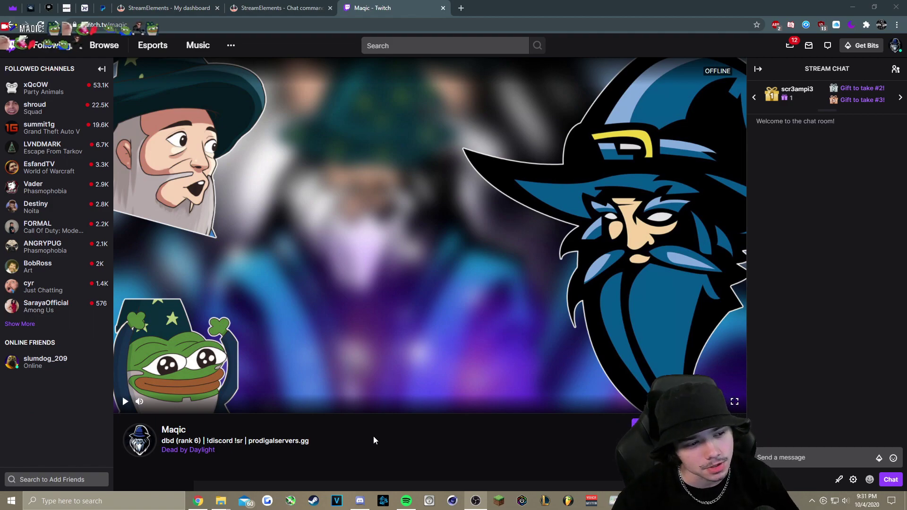
Step: Send an emote message in the Twitch stream chat
left_click(774, 465)
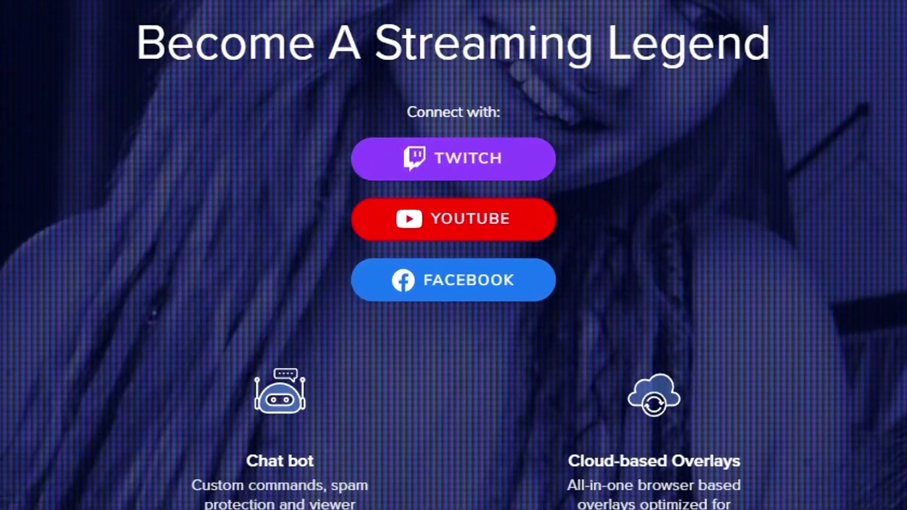
Step: Sign in to StreamElements with the Twitch account and go to My overlays
left_click(464, 163)
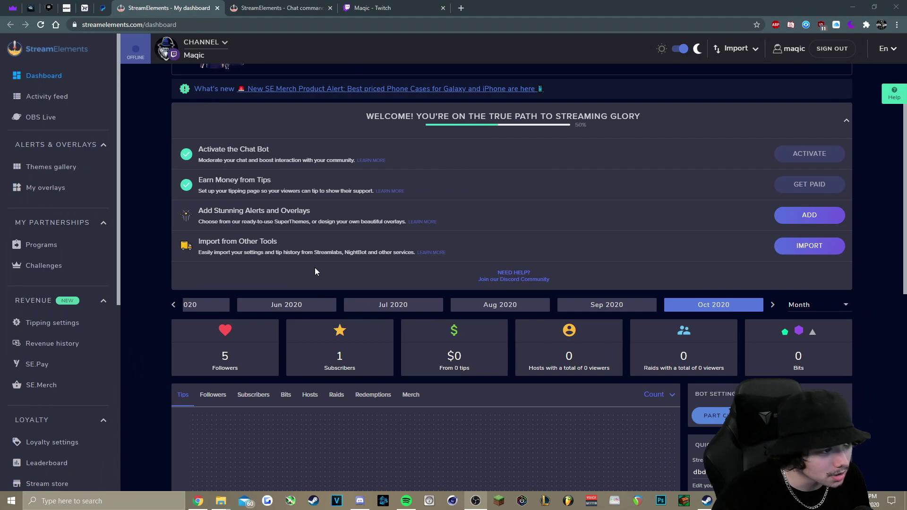
scroll(314, 271, "up", 1)
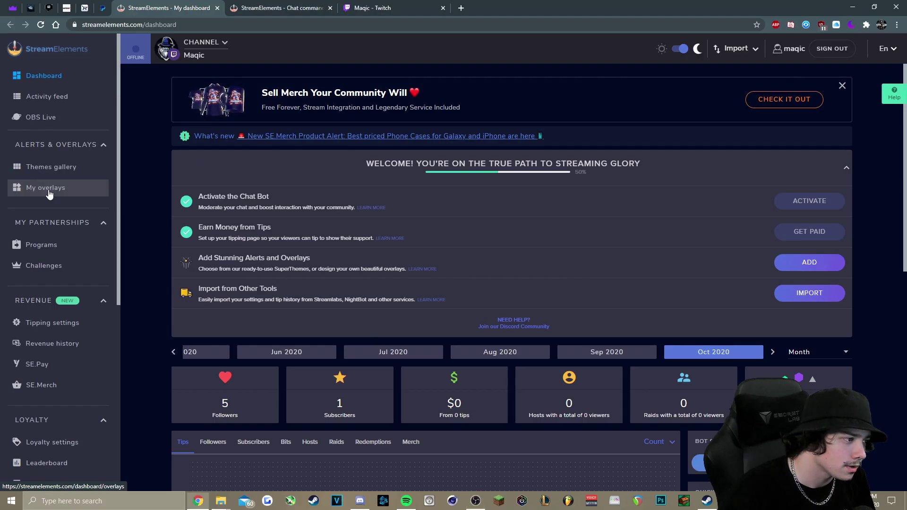
left_click(47, 188)
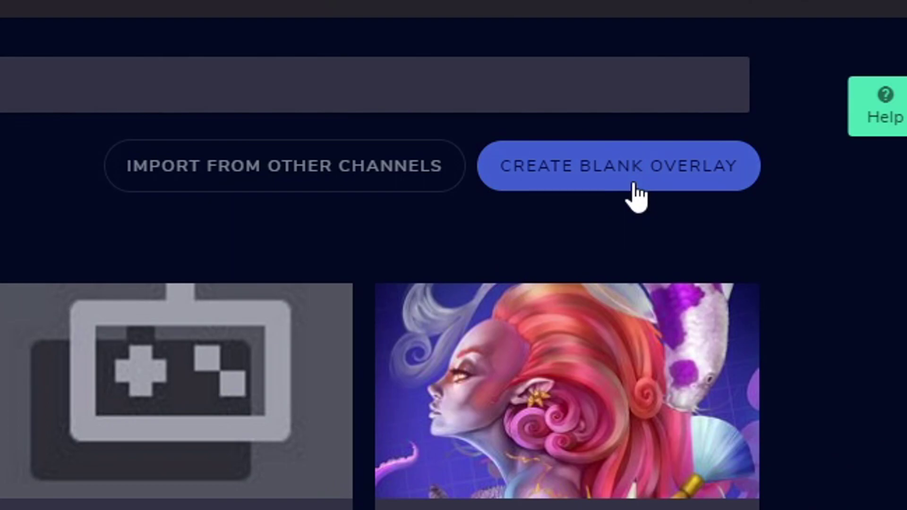
Step: Create a blank overlay, keep 1080p resolution, and start it in the editor
left_click(635, 186)
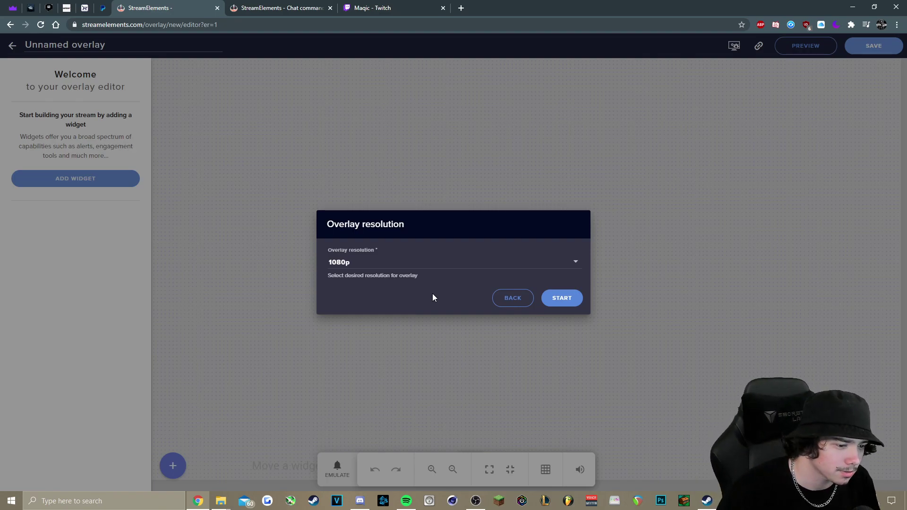
left_click(444, 268)
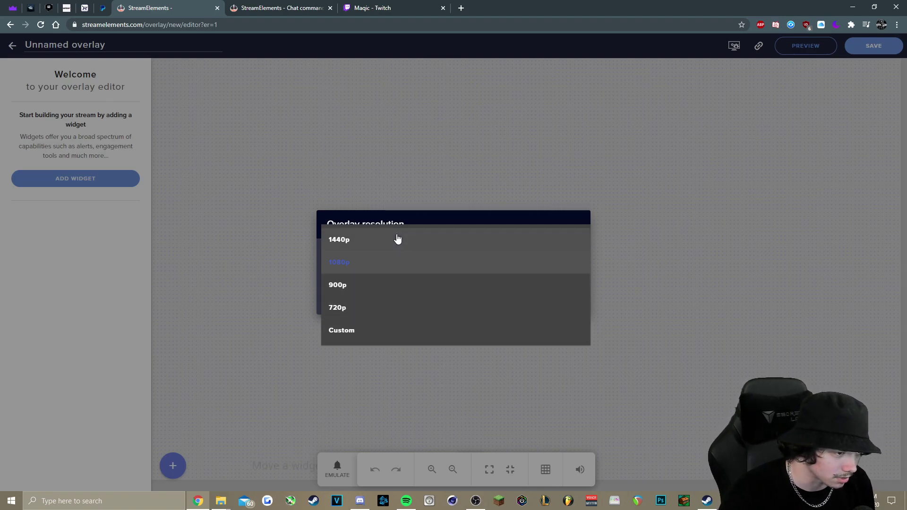
left_click(405, 217)
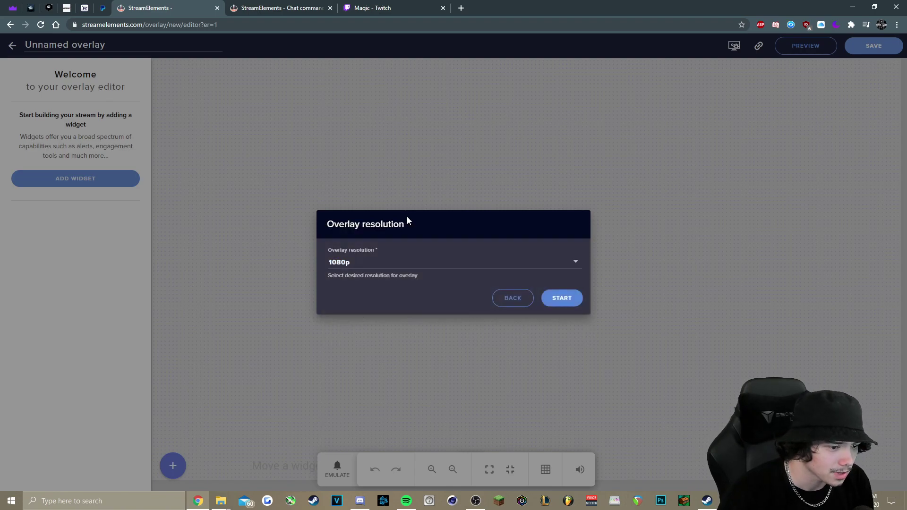
left_click(556, 298)
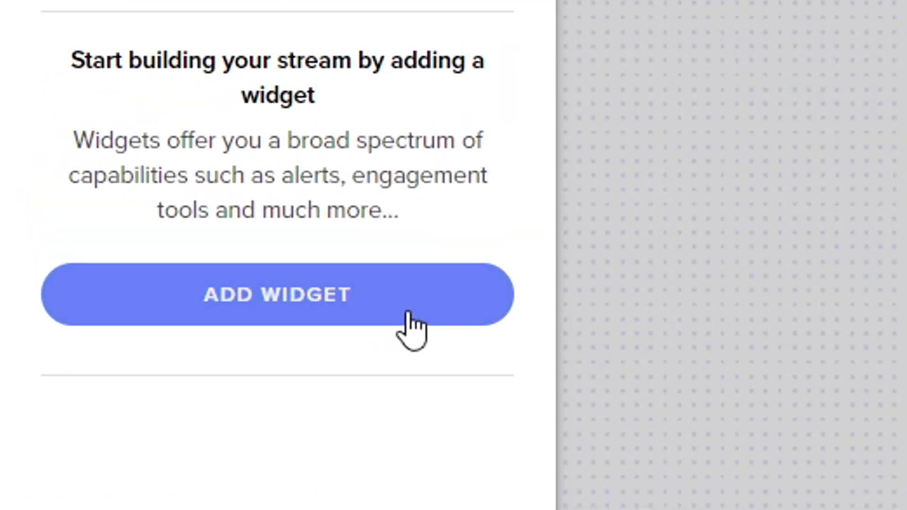
Step: Add a Kappagen widget from the Alerts widgets to the overlay
left_click(111, 183)
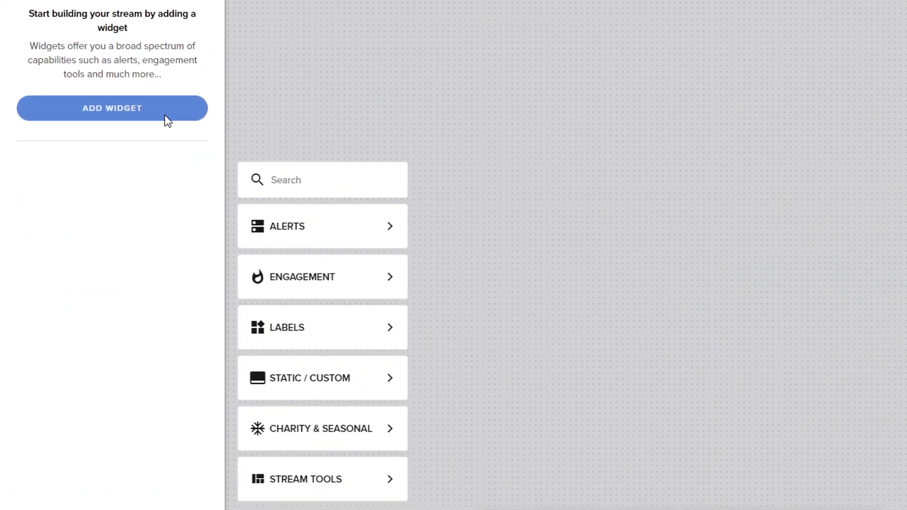
mouse_move(392, 235)
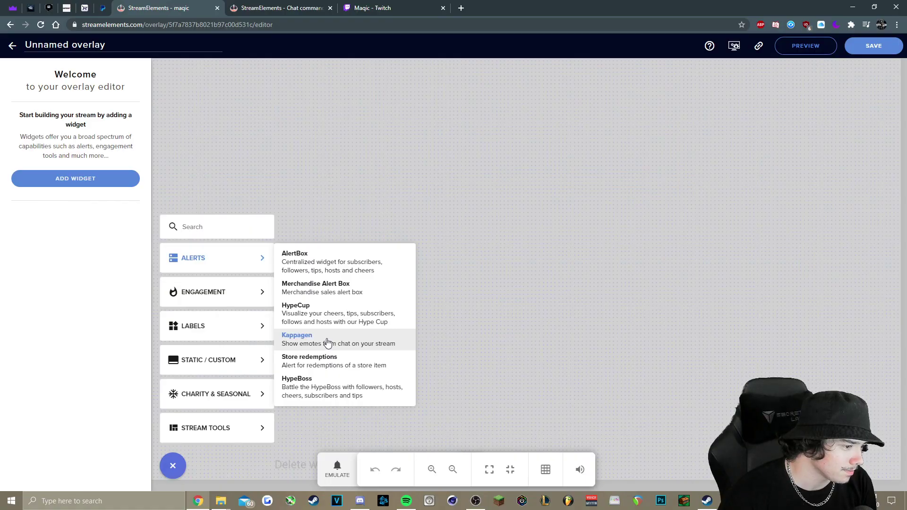
left_click(511, 294)
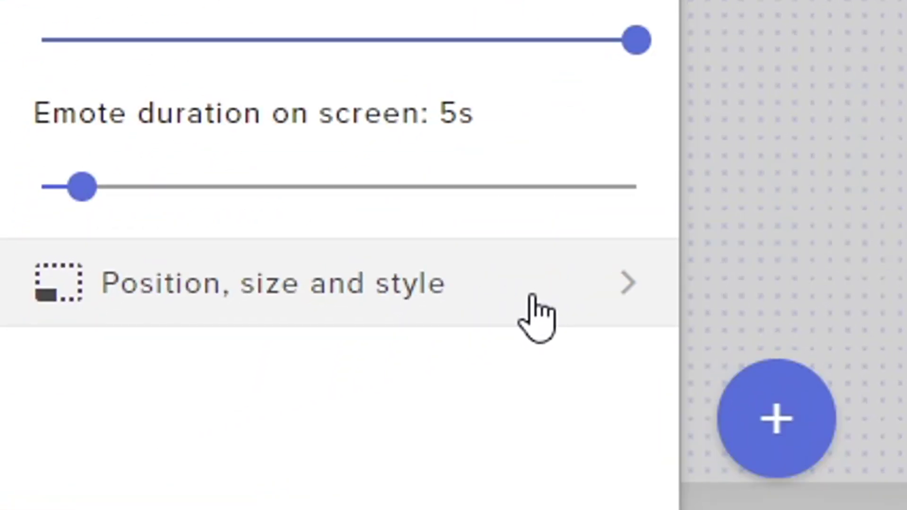
Step: Size the widget to width 1920, height 1070 and position it at top 0, left 0
left_click(532, 297)
type("19")
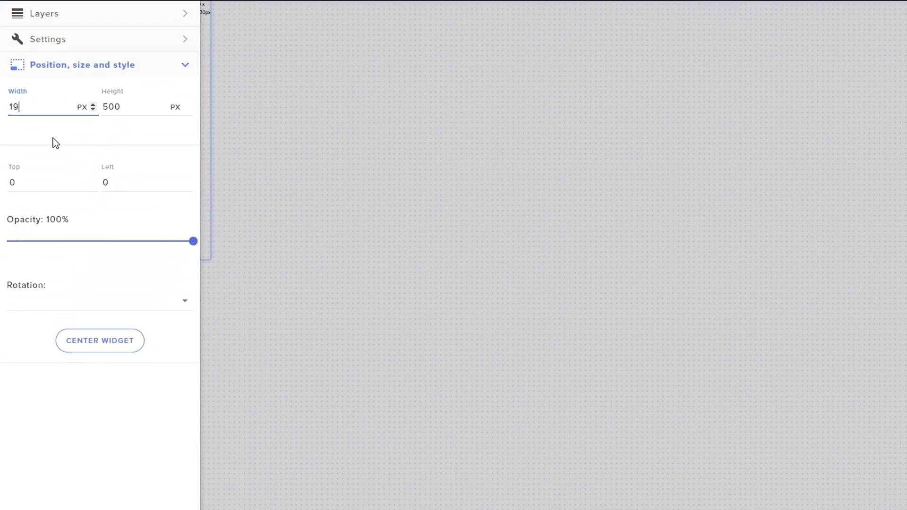
type("20")
key("Tab")
type("107")
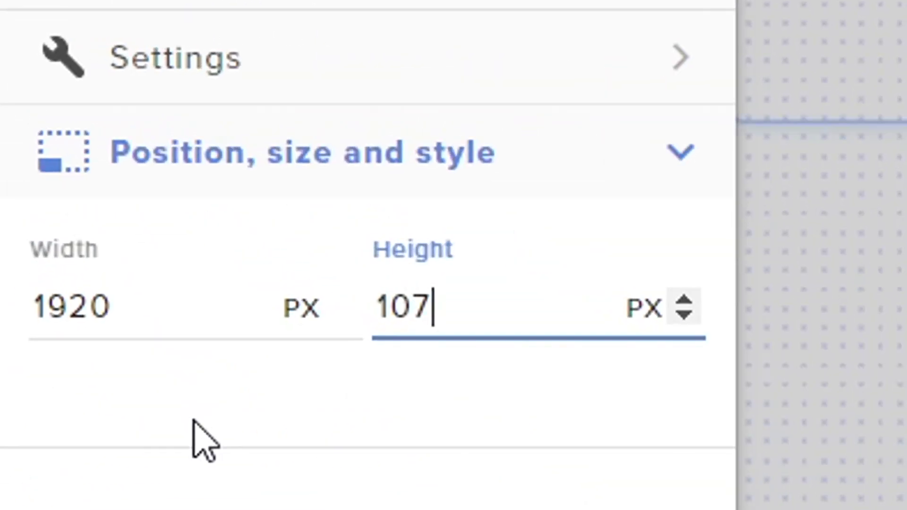
type("0")
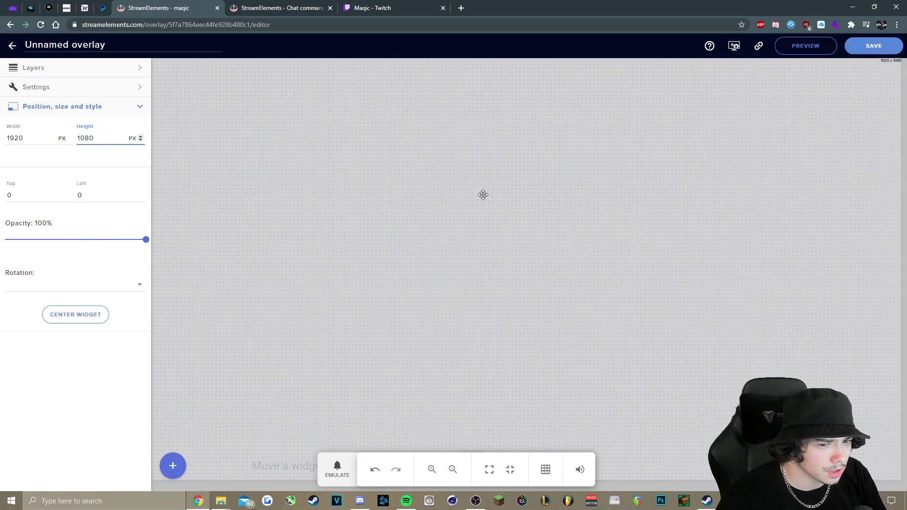
left_click(89, 317)
left_click_drag(327, 285, 400, 272)
left_click(66, 318)
left_click(29, 110)
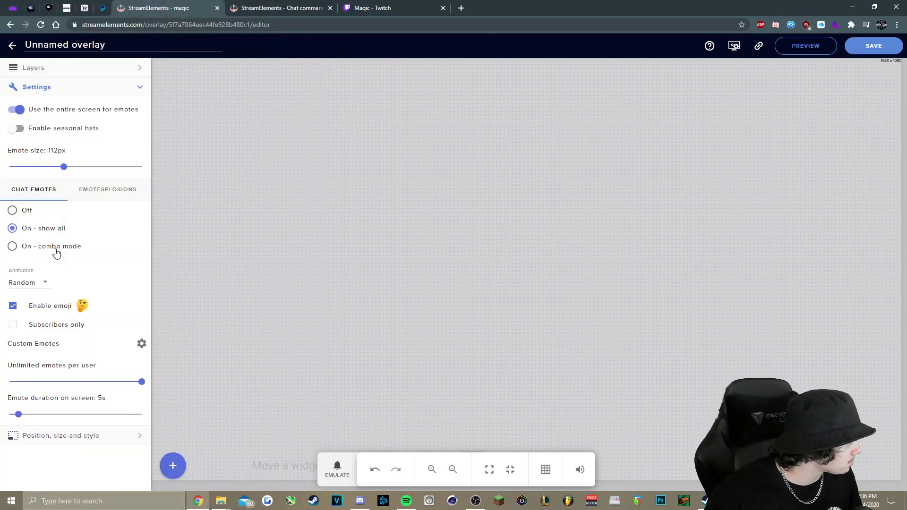
Step: Try combo mode for chat emotes with a 9-second window and 12 matching emotes
left_click(56, 254)
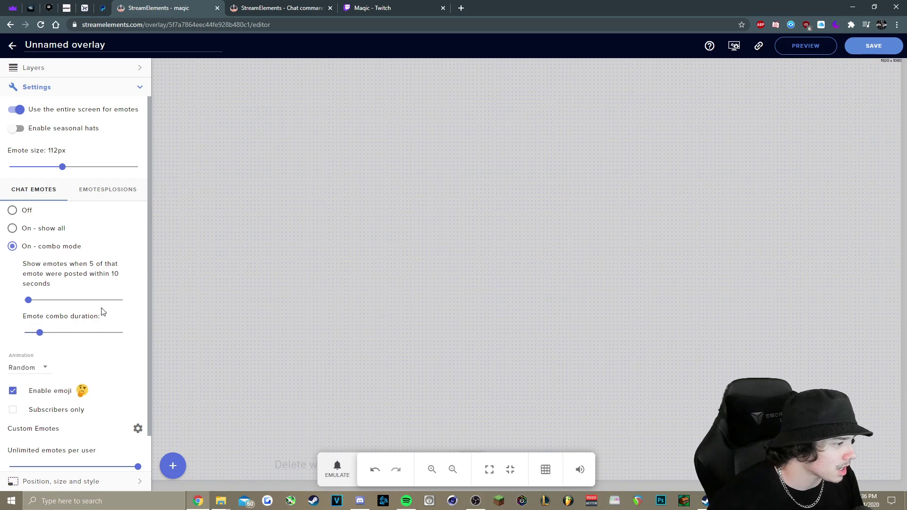
left_click_drag(41, 334, 40, 334)
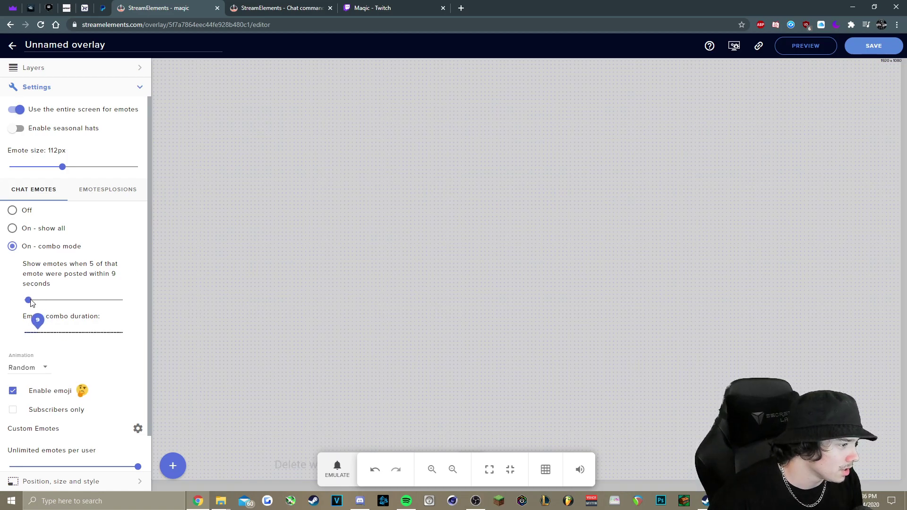
left_click_drag(29, 300, 35, 300)
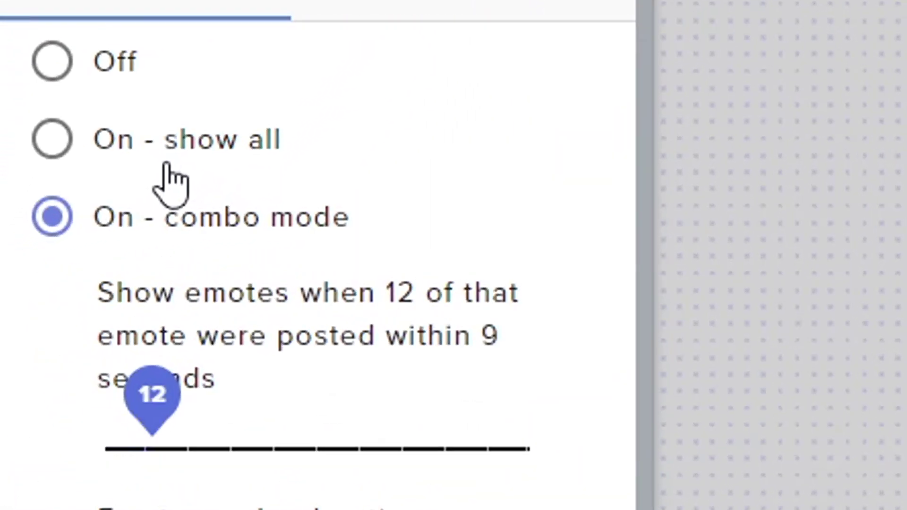
Step: Switch chat emotes back to show all and limit each user to one emote every 9 seconds
left_click(168, 165)
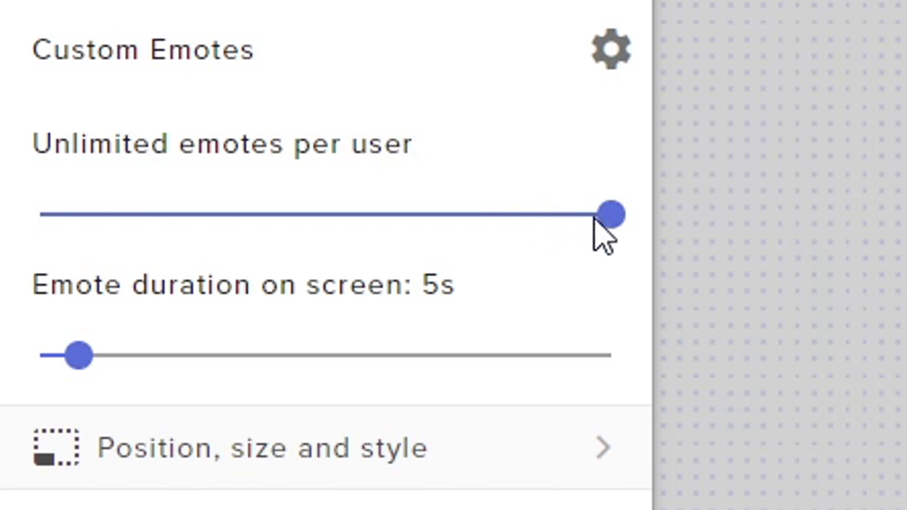
left_click_drag(595, 220, 343, 246)
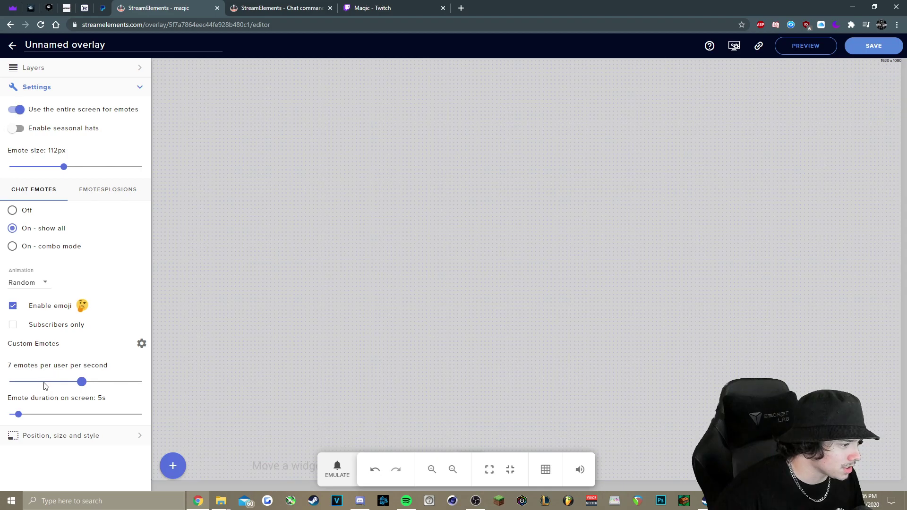
left_click_drag(46, 386, 55, 388)
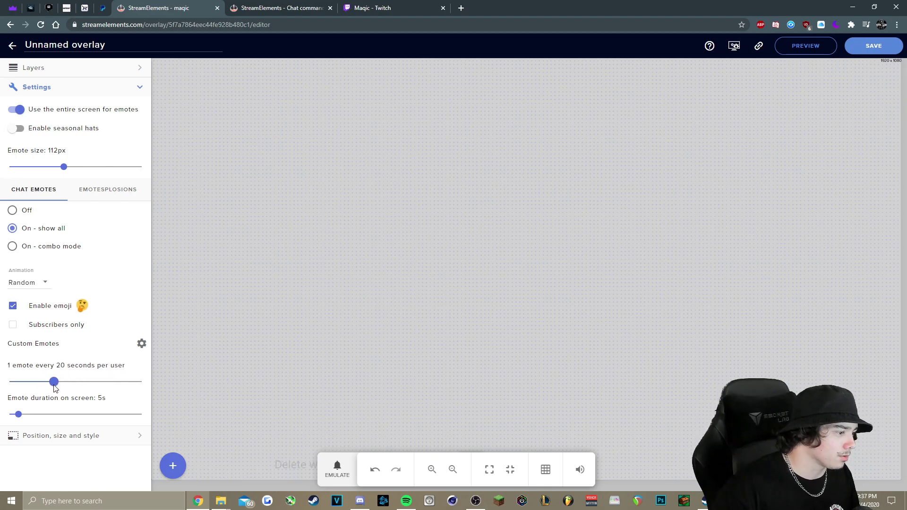
left_click_drag(55, 388, 67, 387)
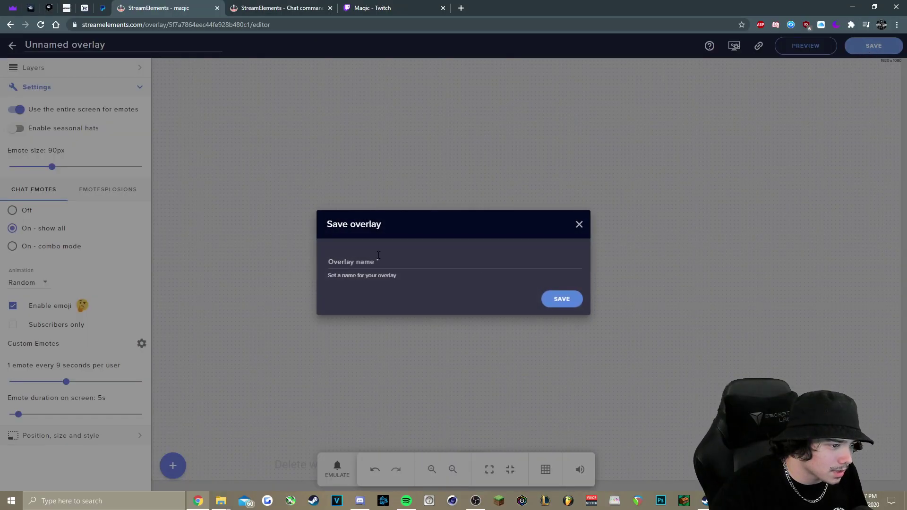
left_click(376, 260)
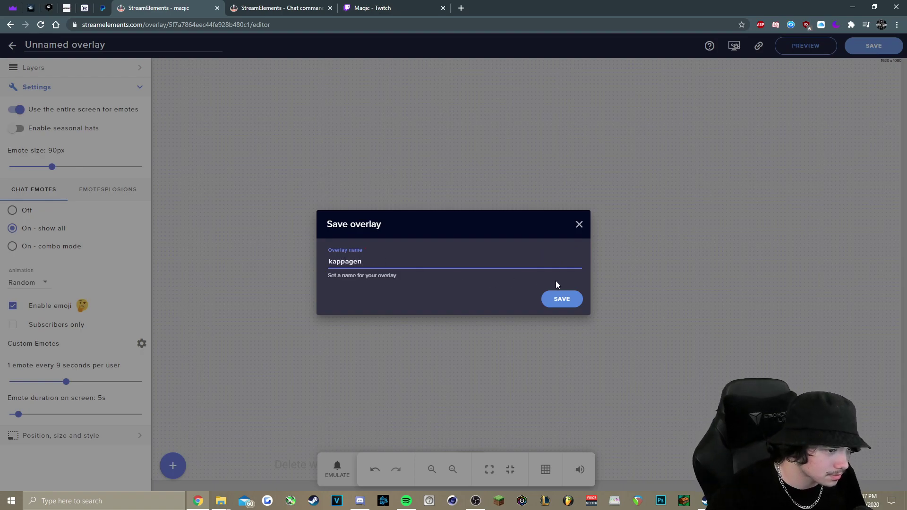
Step: Save the overlay as kappagen and stop new followers from triggering Emotesplosions
left_click(556, 299)
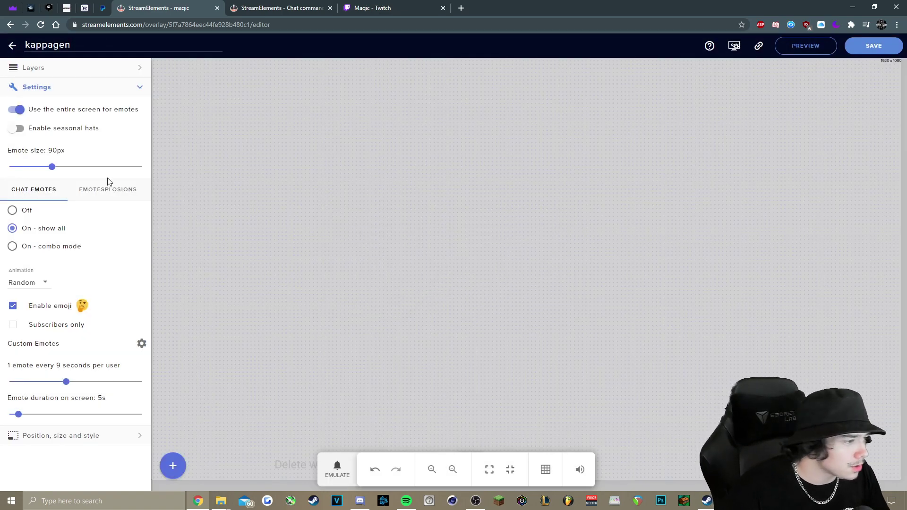
left_click(125, 197)
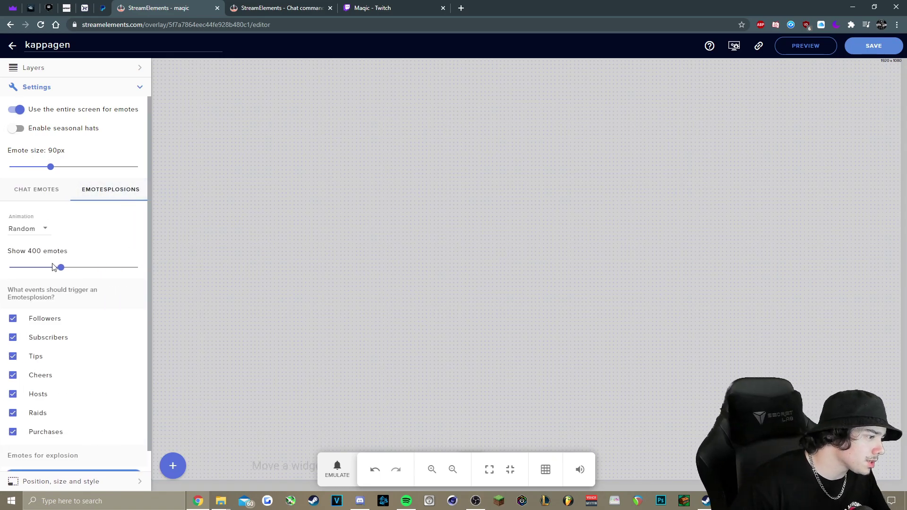
left_click(64, 324)
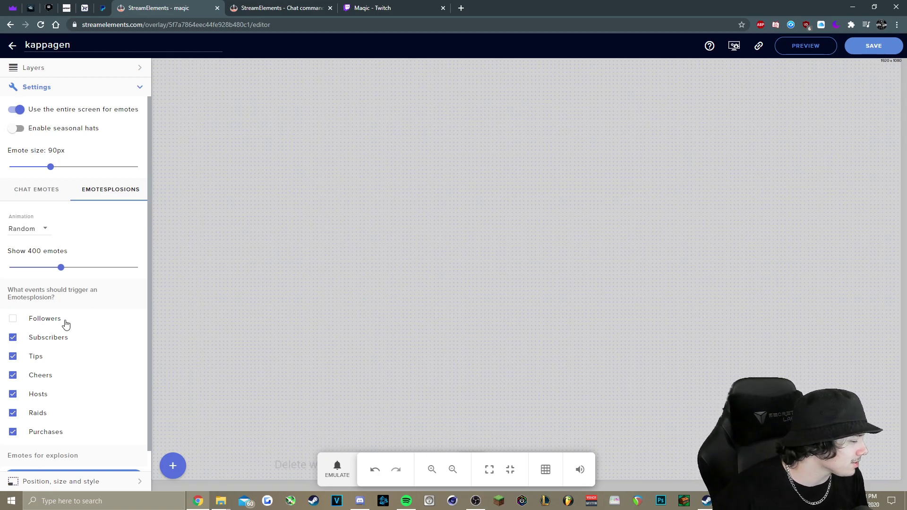
Step: Preview the emotesplosion by emulating a subscriber event
scroll(83, 326, "down", 1)
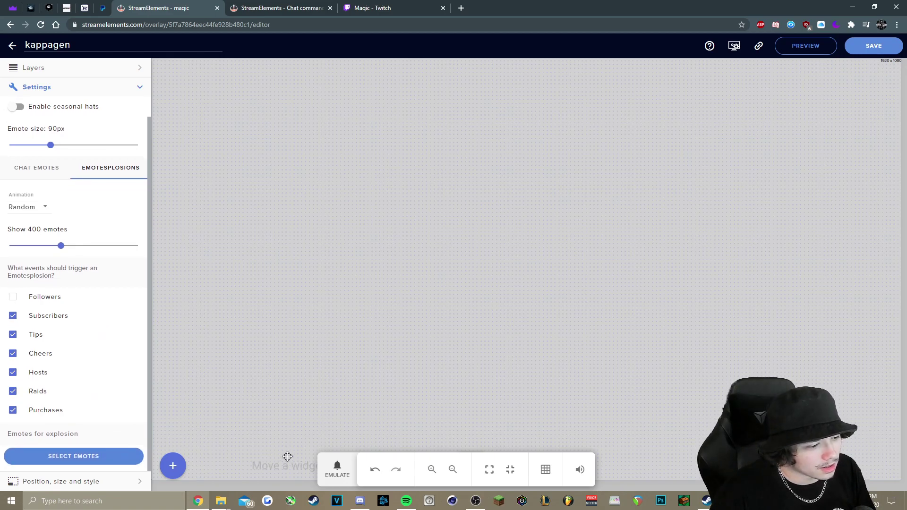
left_click(332, 472)
mouse_move(373, 333)
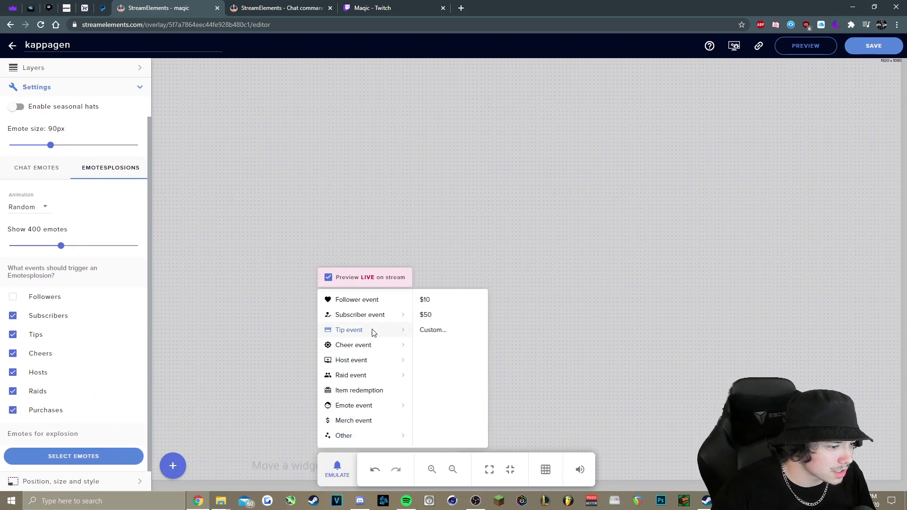
mouse_move(378, 315)
left_click(466, 313)
mouse_move(358, 447)
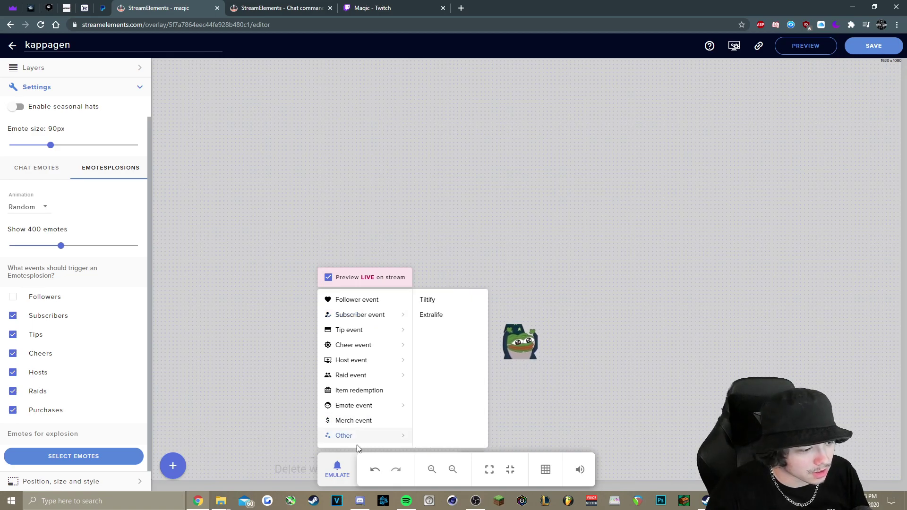
left_click(336, 470)
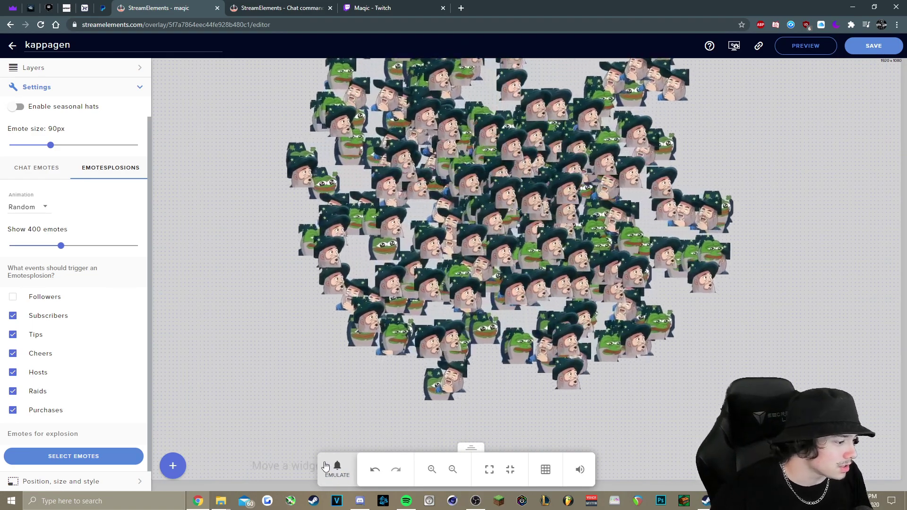
left_click(123, 455)
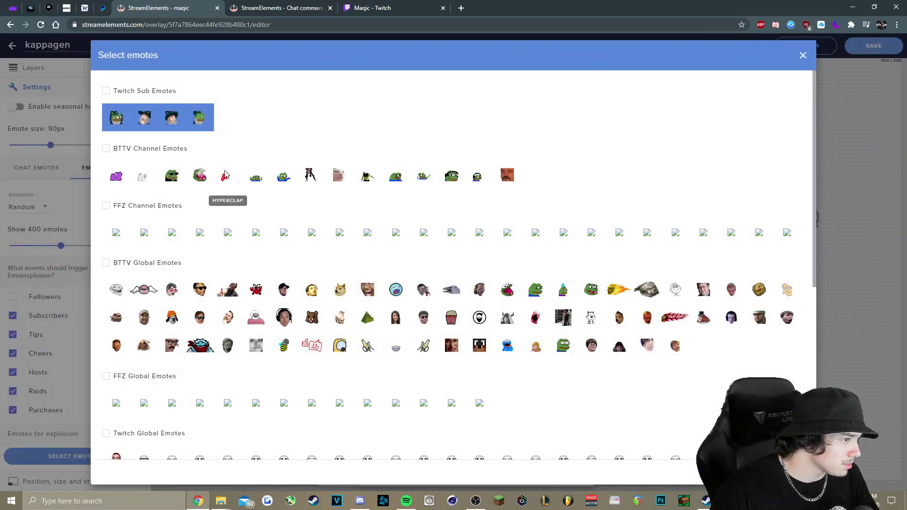
Step: Select Twitch Sub Emotes for emotesplosions and close the Select emotes picker
left_click(107, 92)
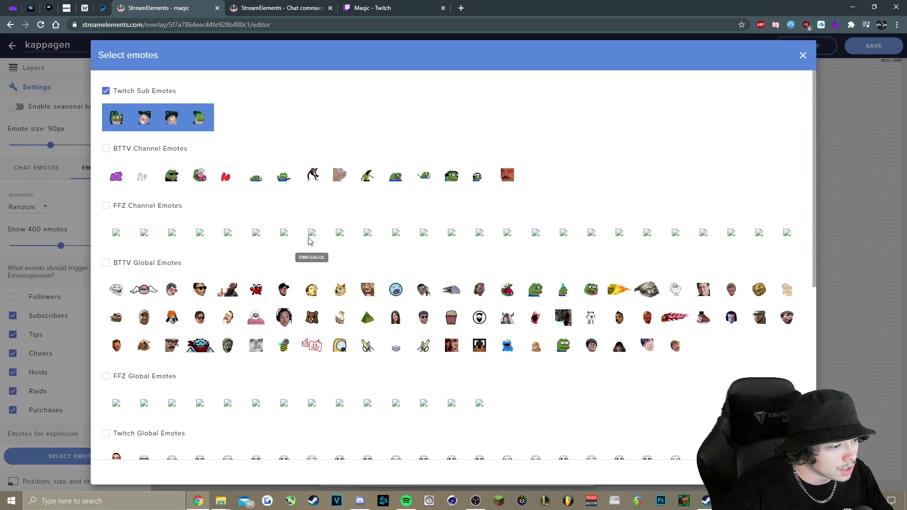
scroll(310, 236, "down", 6)
scroll(311, 235, "up", 7)
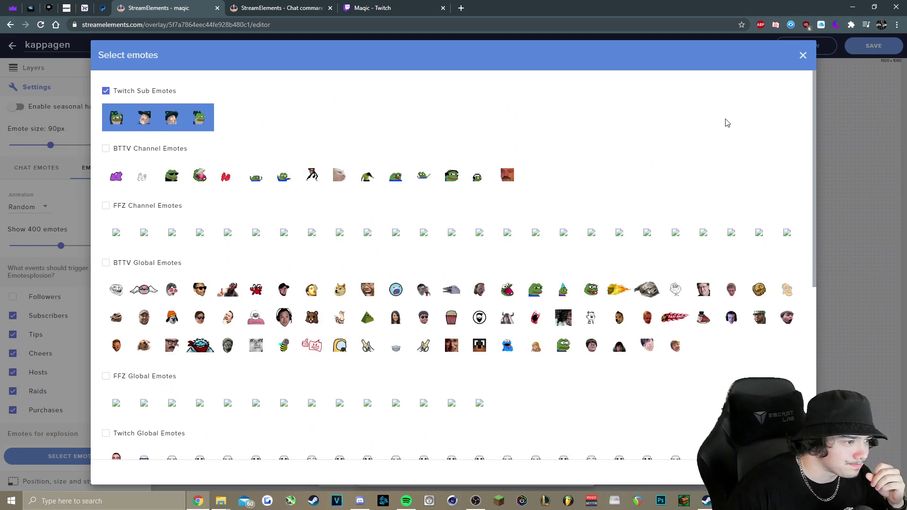
left_click(803, 55)
left_click(40, 233)
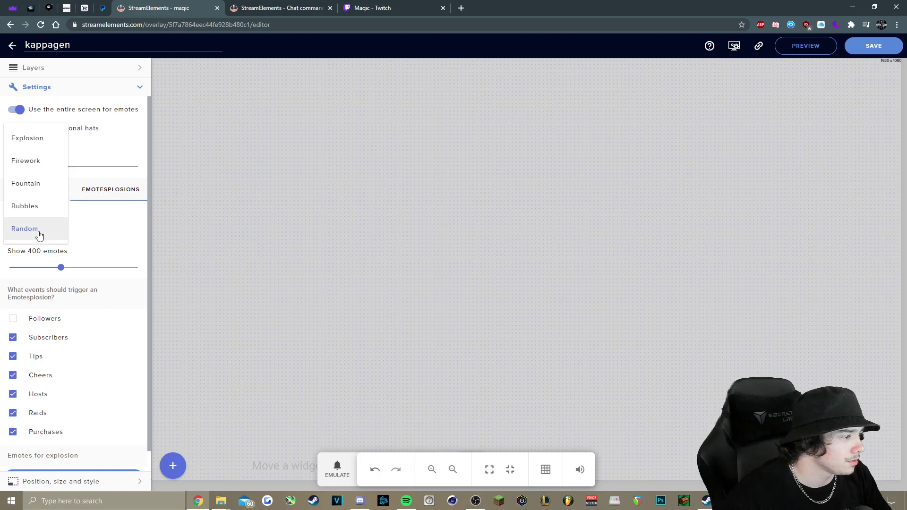
Step: Set the emotesplosion animation to Fountain and preview it with one emulated subscriber
left_click(11, 189)
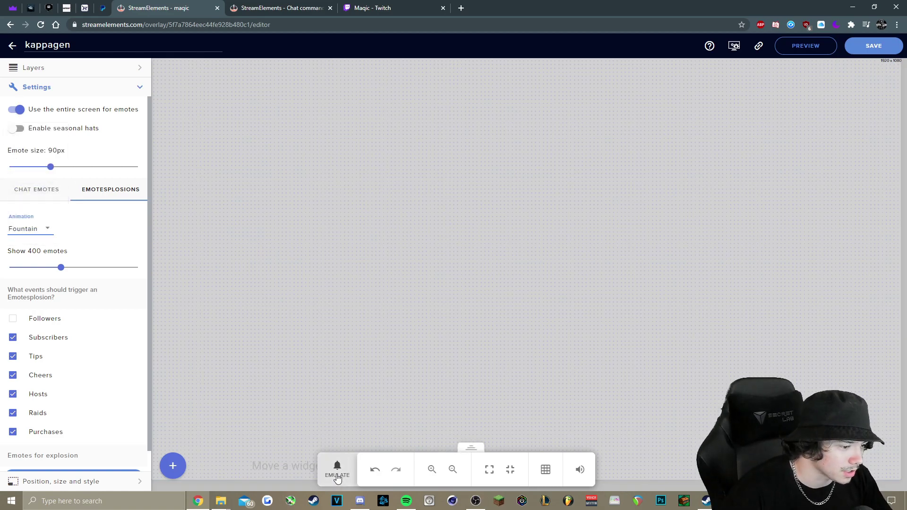
left_click(337, 472)
left_click(441, 299)
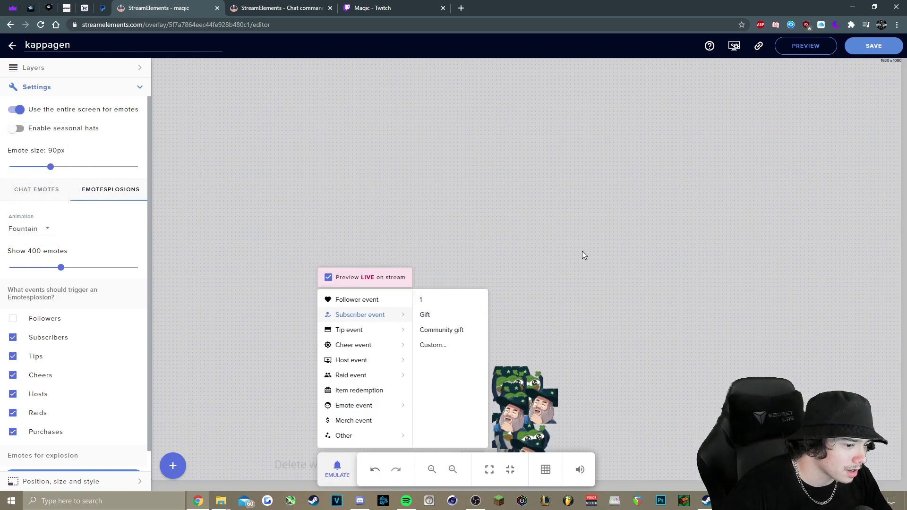
left_click(584, 255)
left_click(26, 229)
left_click(31, 271)
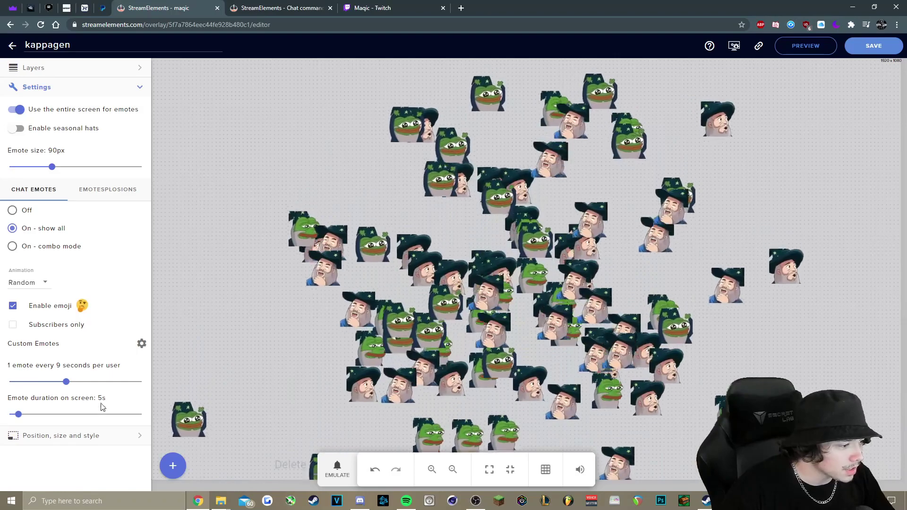
Step: Raise the Kappagen widget's opacity to 100% under Position, size and style
left_click(94, 435)
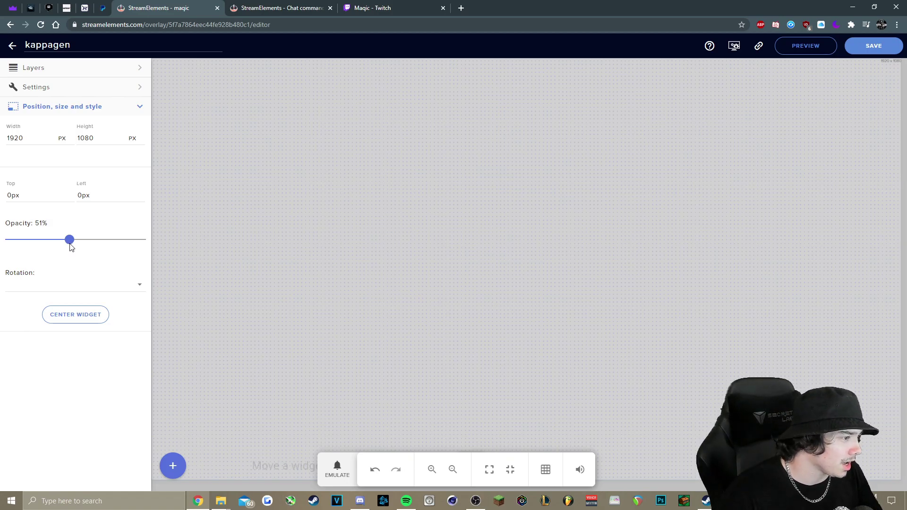
left_click_drag(70, 244, 191, 212)
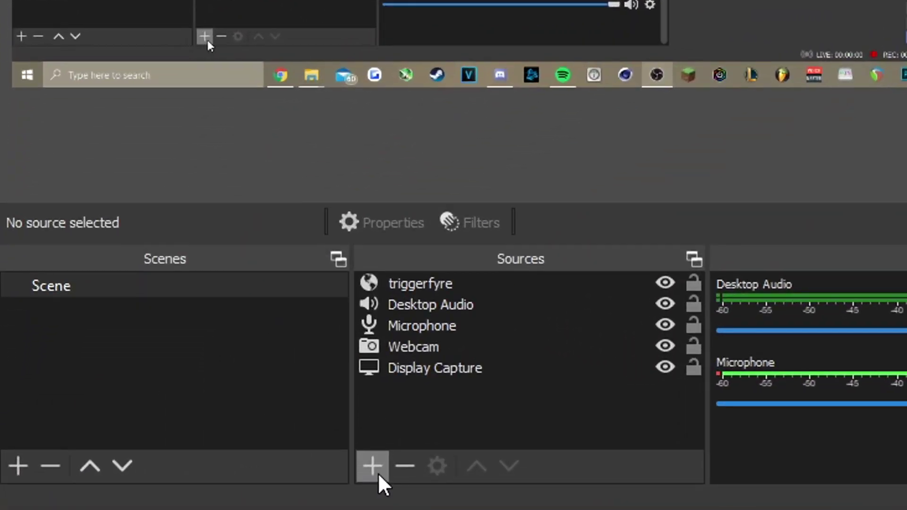
Step: Add a new Browser source named kappagen to the OBS scene
left_click(381, 472)
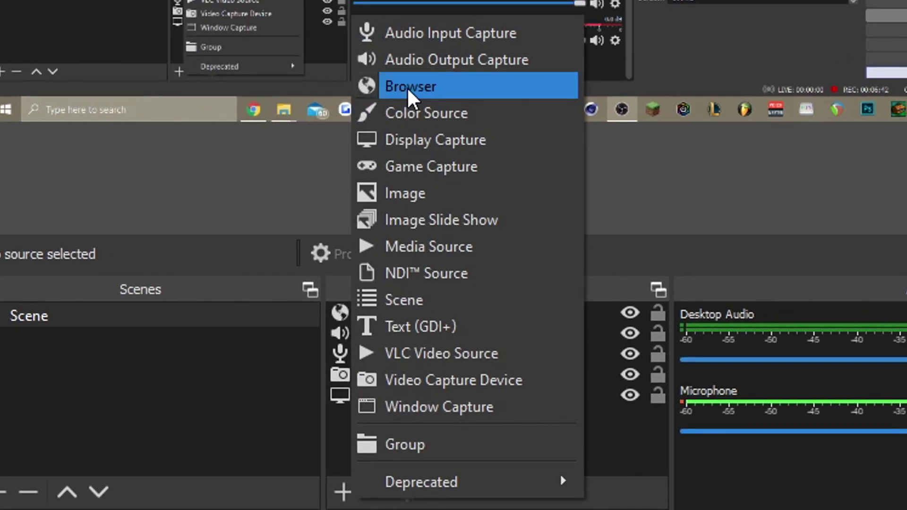
left_click(407, 87)
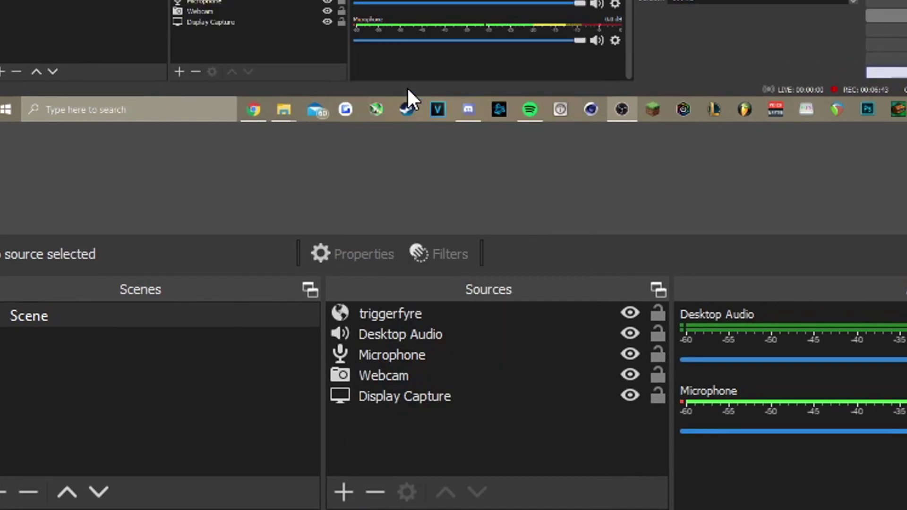
type("kappagen")
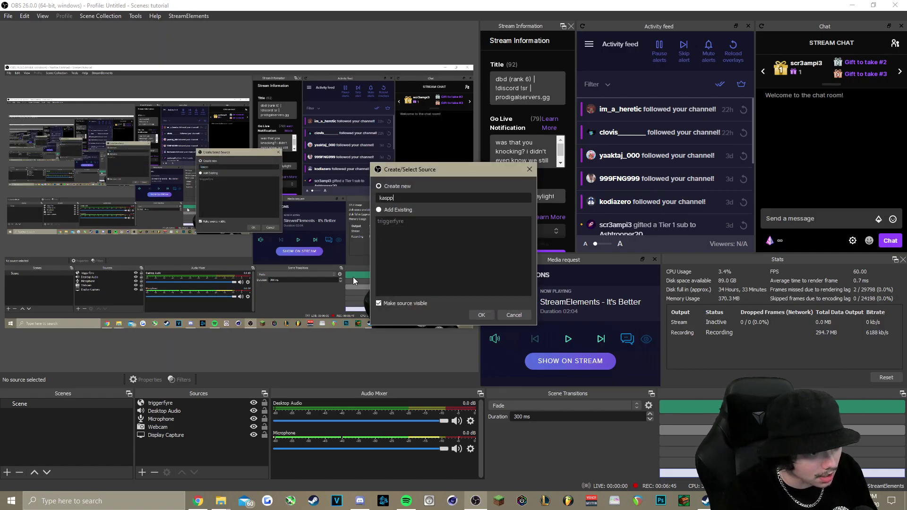
left_click(486, 319)
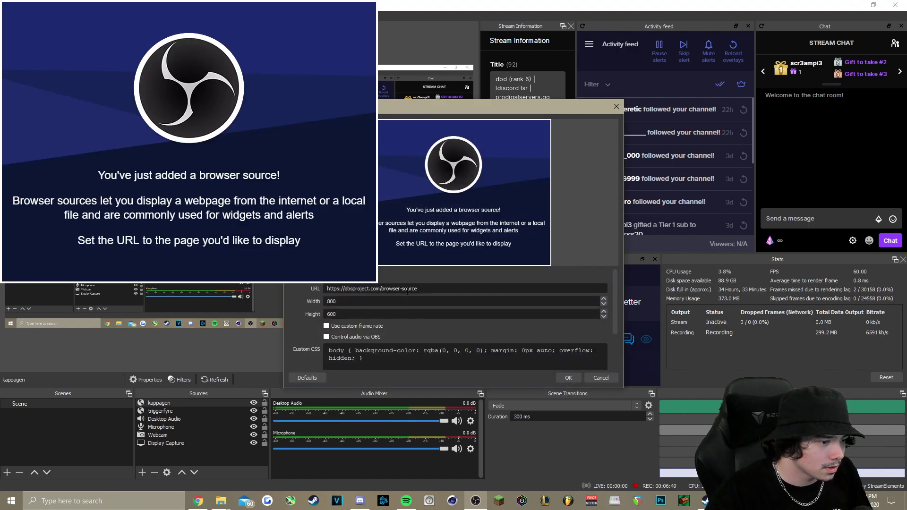
Step: Paste the StreamElements overlay URL into the source and set it to 1920 by 1080
triple_click(377, 288)
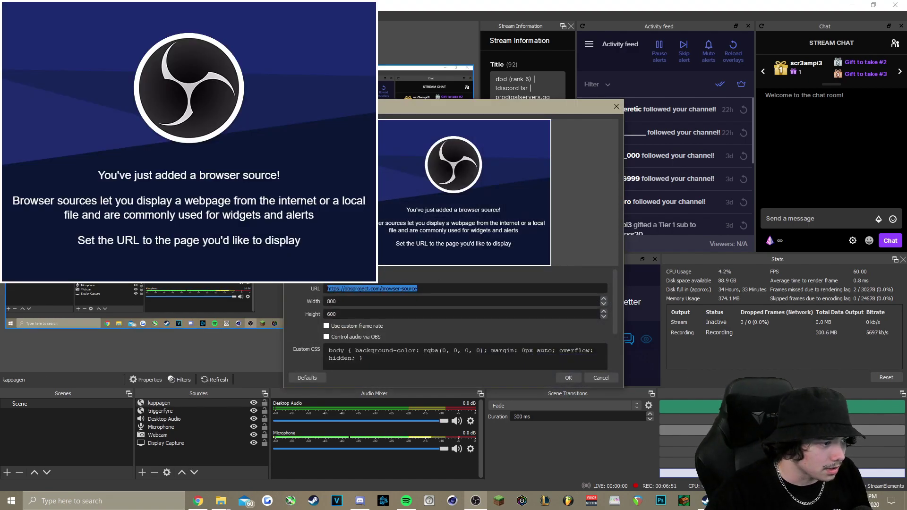
key("ctrl+v")
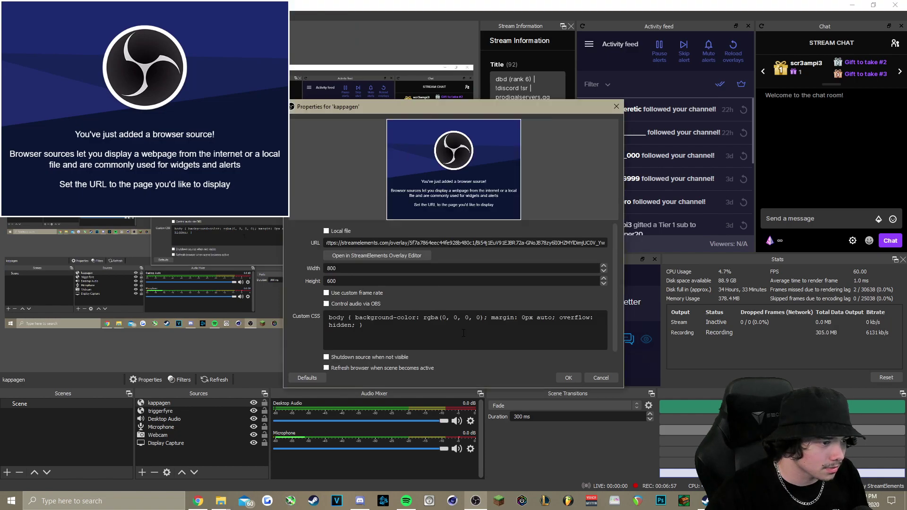
key("ctrl+a")
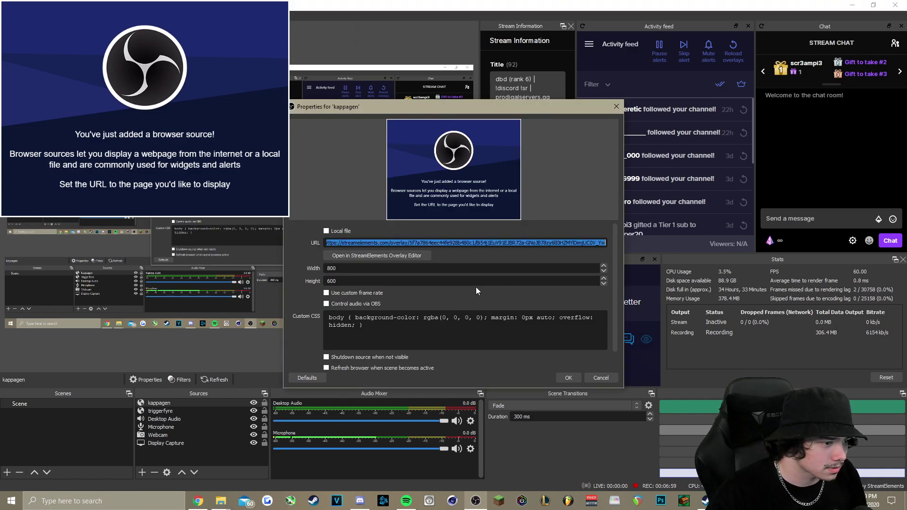
key("End")
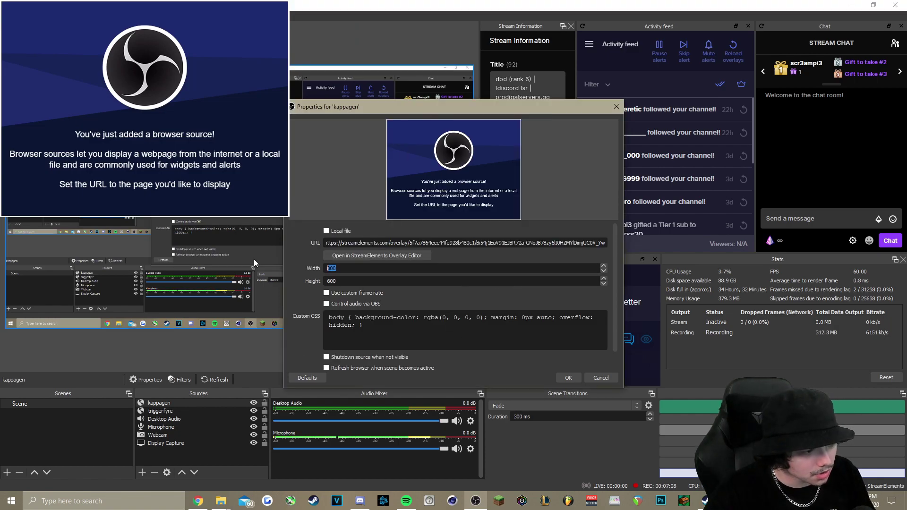
key("Tab")
key("Tab")
type("1920")
key("Tab")
type("1080")
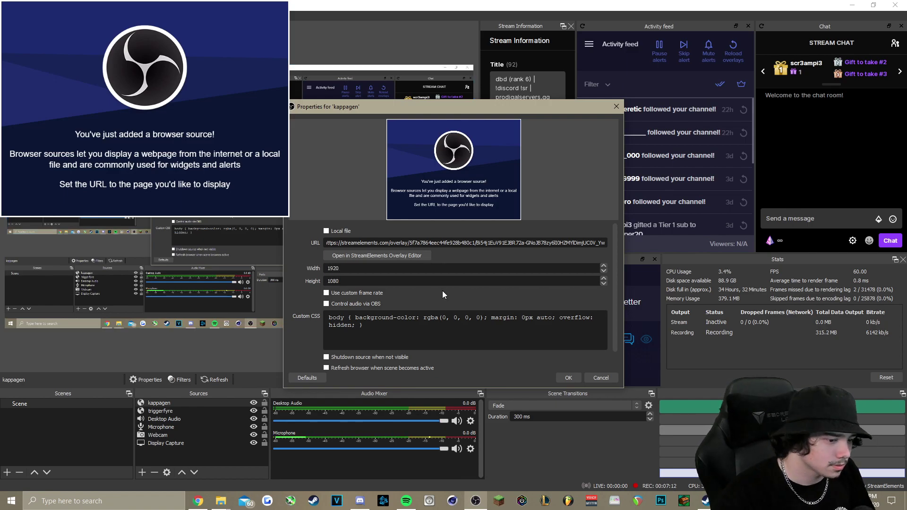
scroll(494, 325, "down", 1)
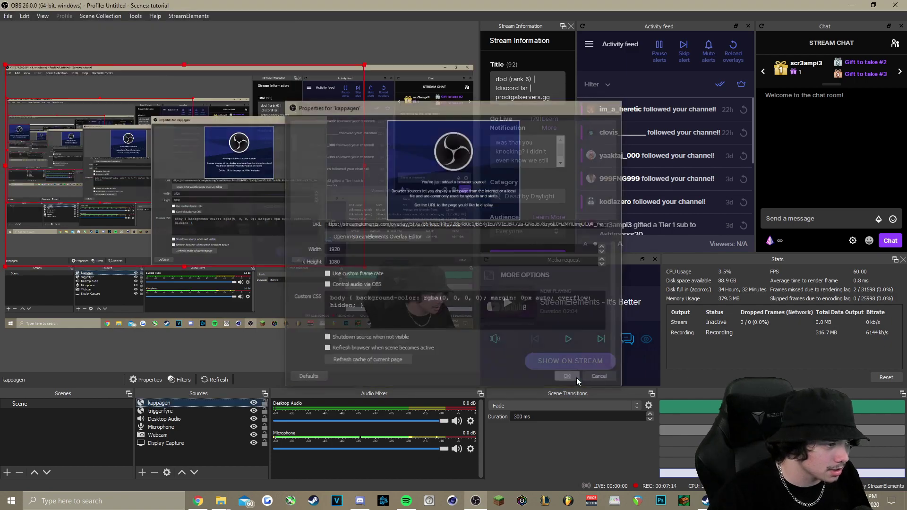
Step: Confirm the browser source properties and fit the kappagen source to the full canvas
left_click(575, 377)
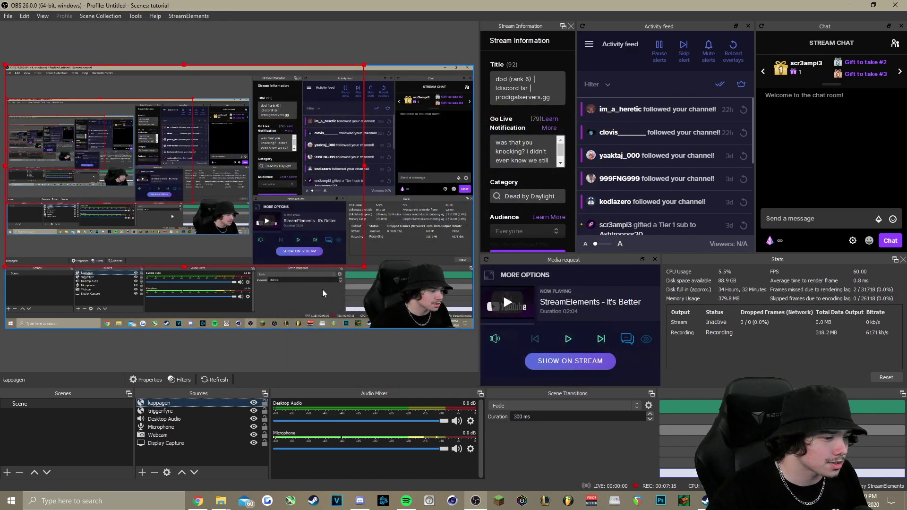
right_click(162, 406)
left_click(161, 407)
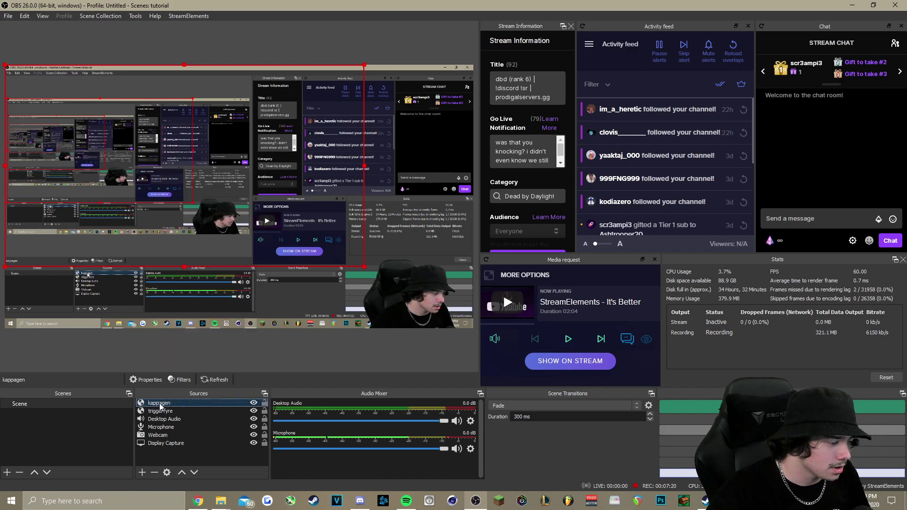
right_click(161, 406)
mouse_move(177, 292)
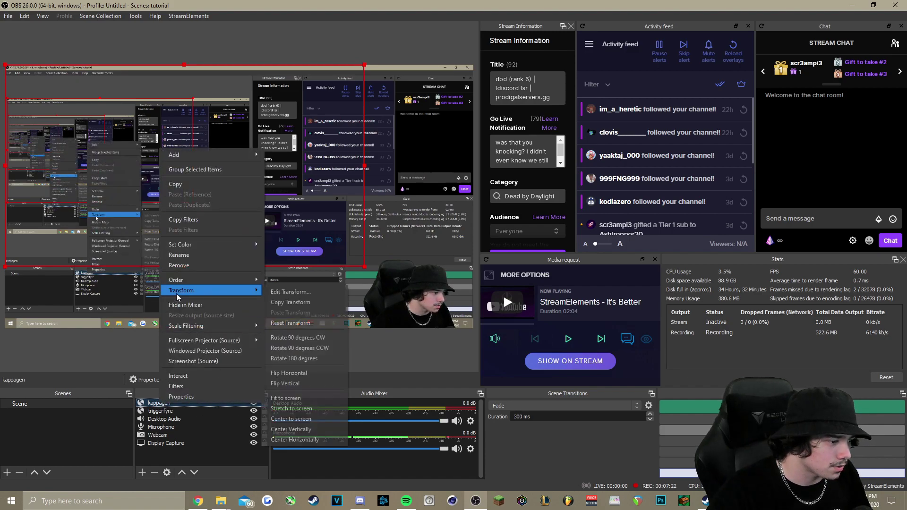
left_click(296, 398)
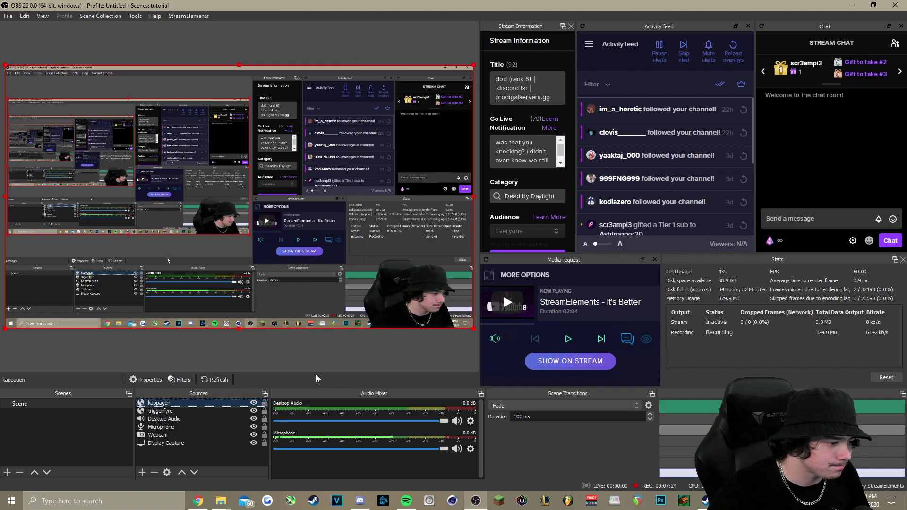
Step: Send emote-filled chat messages so emotes fly across the OBS preview
left_click(811, 218)
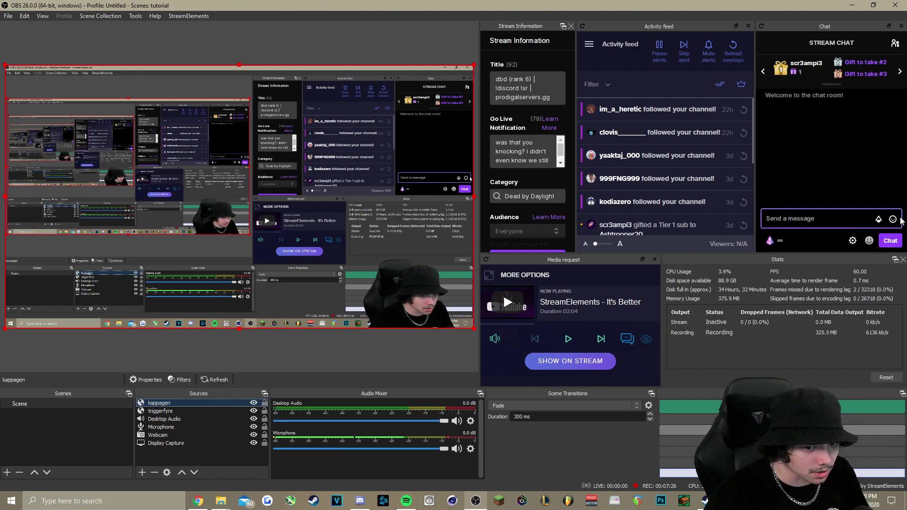
key("ctrl+v")
key("Return")
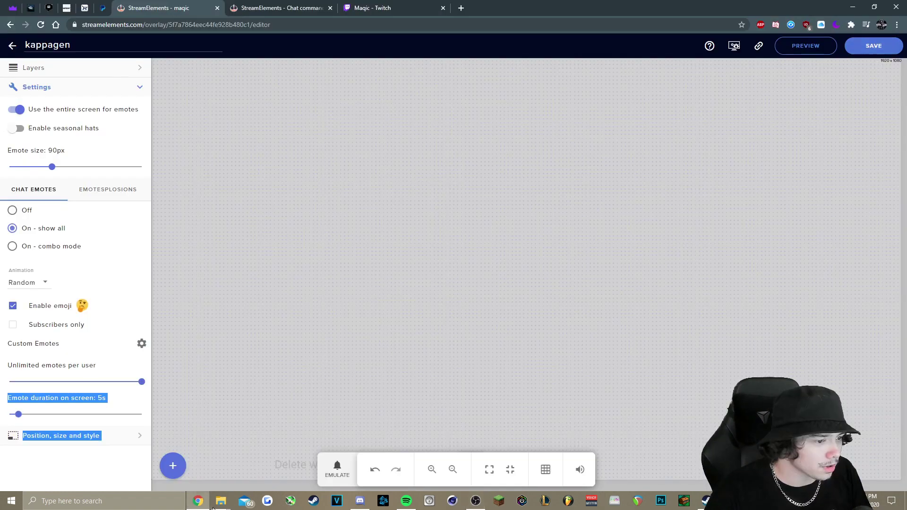
left_click(198, 501)
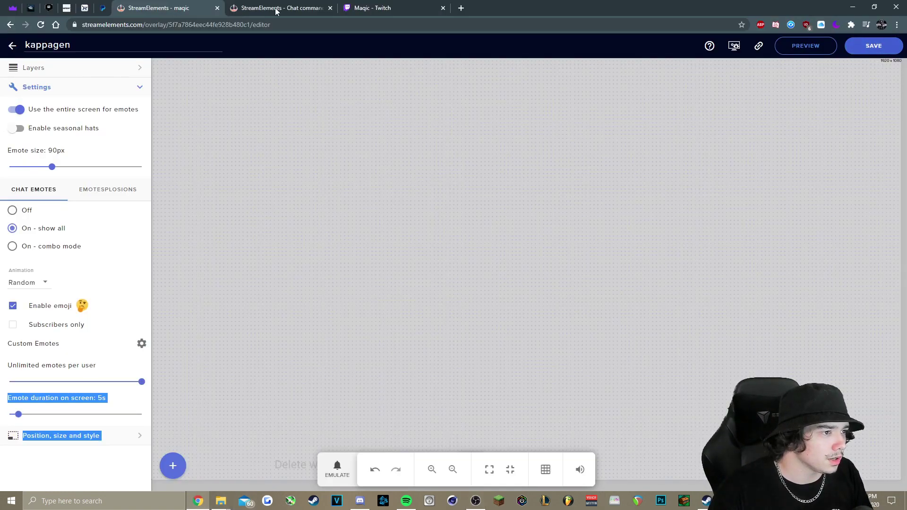
Step: Scroll StreamElements' Chat commands list to the Moderator section showing !kappagen, and close the 'kappa' find bar
left_click(282, 8)
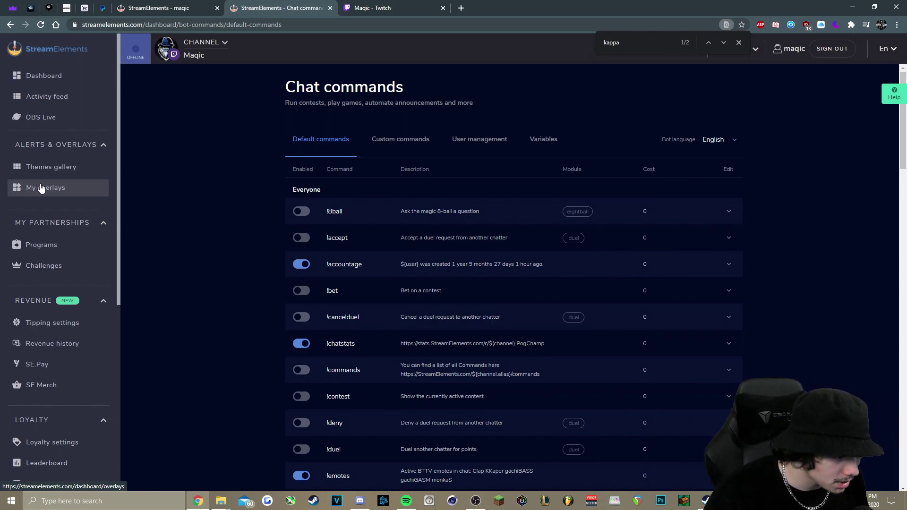
scroll(90, 210, "down", 3)
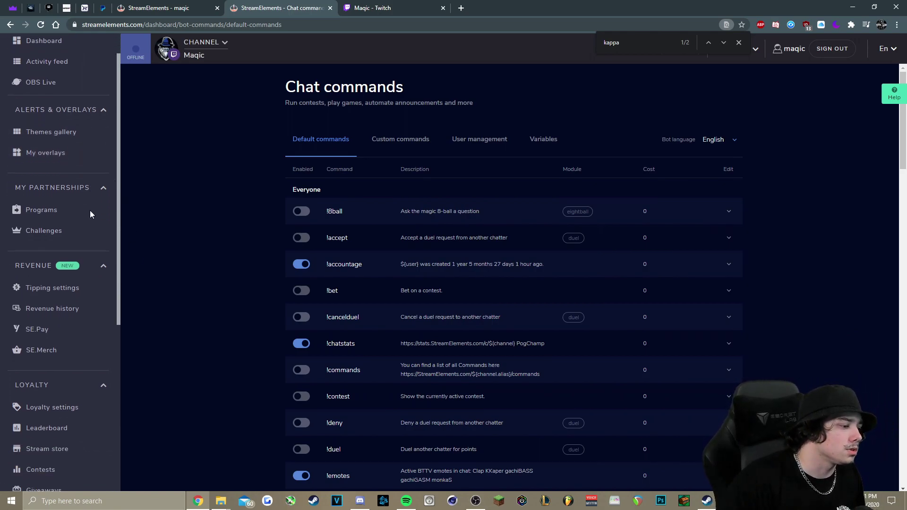
scroll(99, 204, "down", 3)
scroll(99, 194, "up", 5)
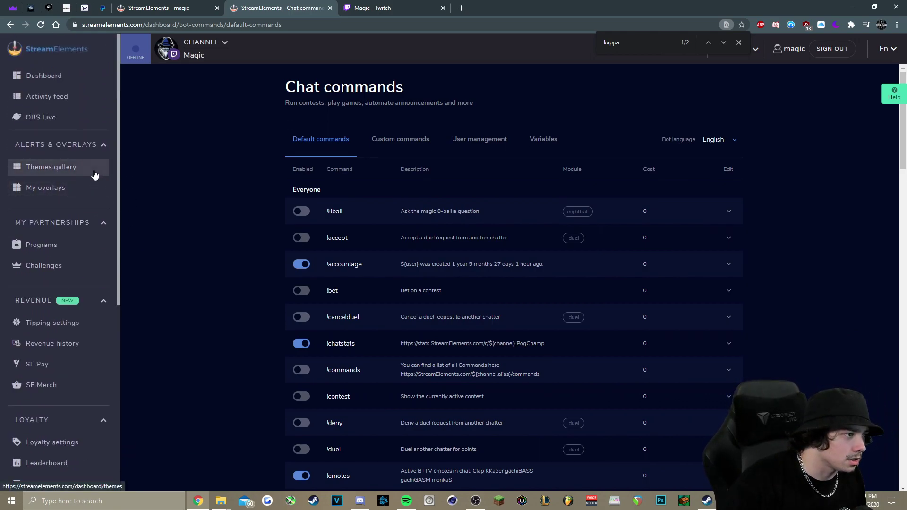
scroll(90, 141, "down", 5)
scroll(86, 107, "down", 2)
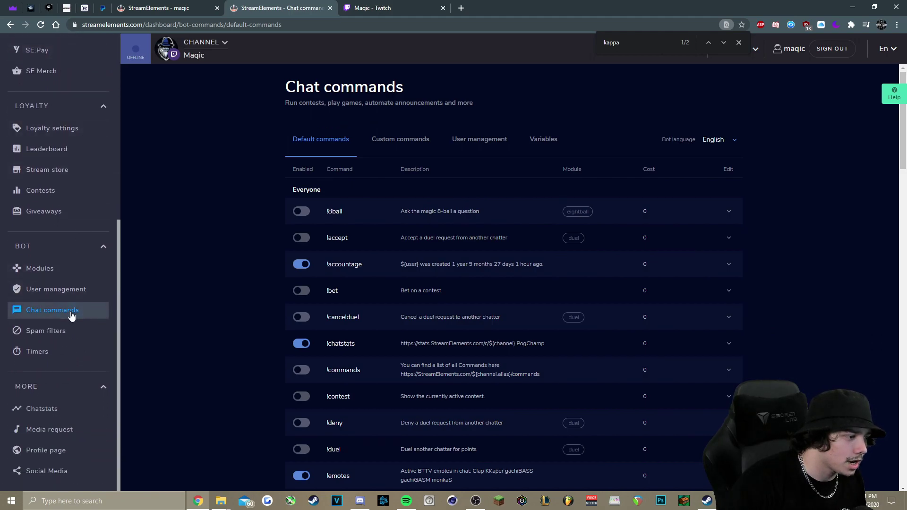
scroll(256, 272, "down", 12)
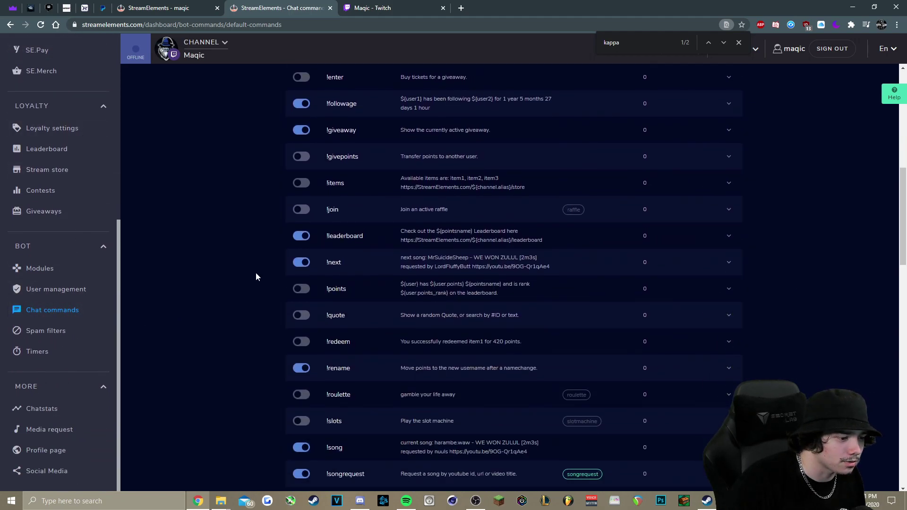
scroll(253, 278, "down", 9)
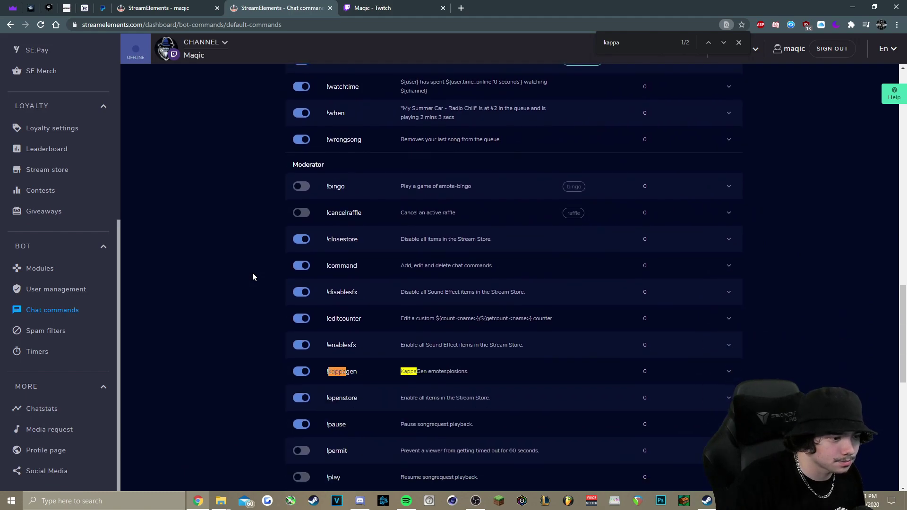
scroll(250, 277, "down", 1)
left_click(739, 42)
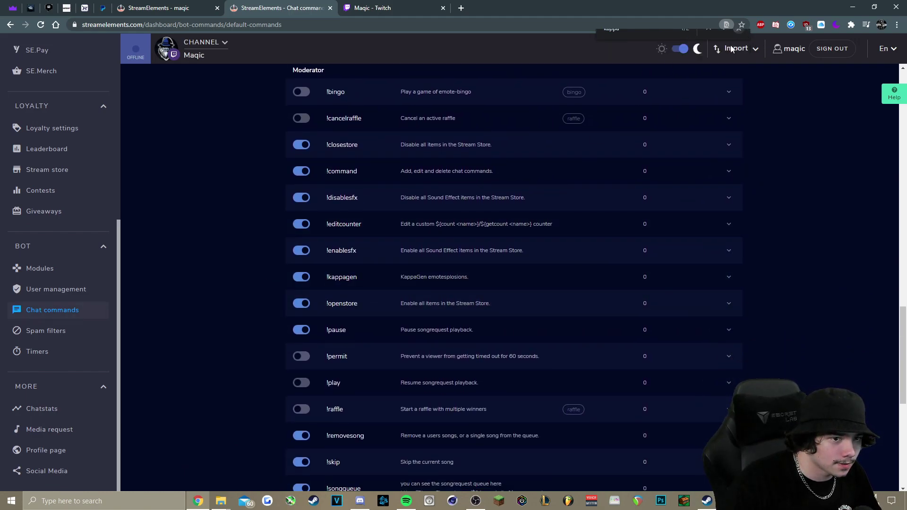
Step: Expand !kappagen to check its cost, 15/5 second cooldowns and aliases, watching Kappagen play in OBS
left_click(390, 282)
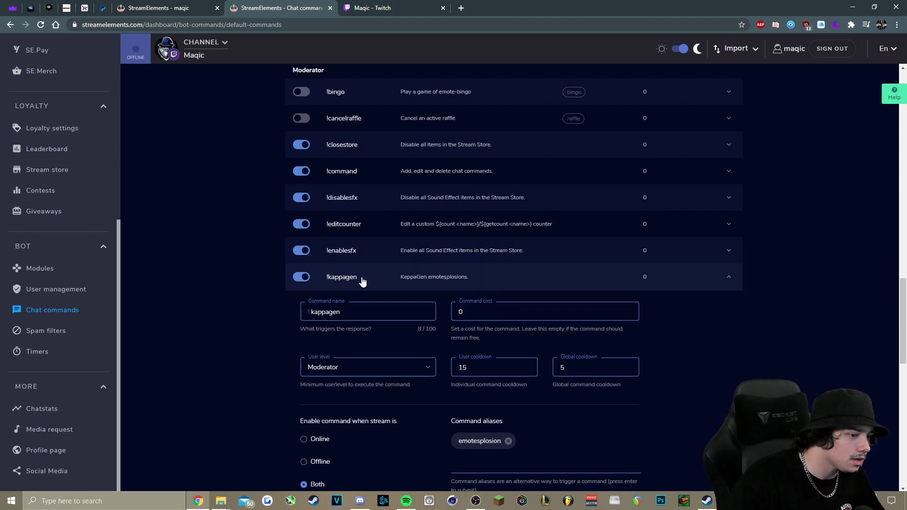
scroll(379, 269, "down", 1)
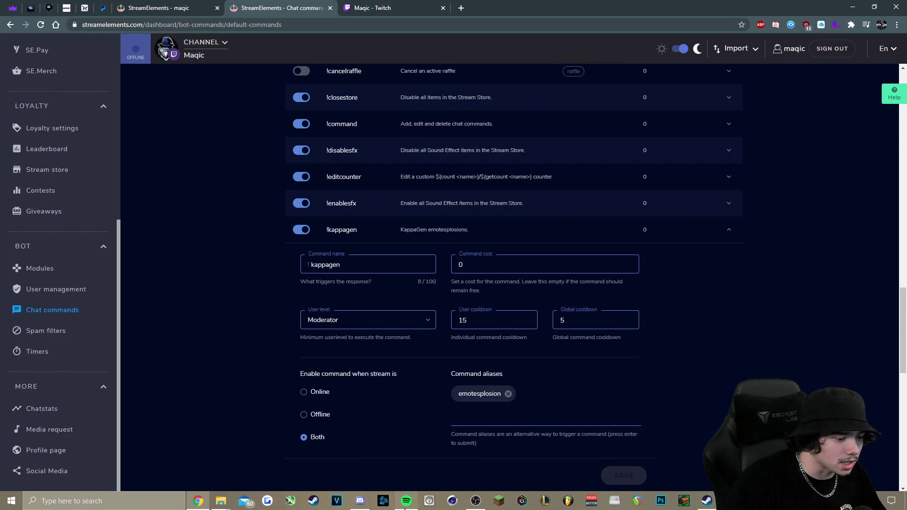
left_click(472, 504)
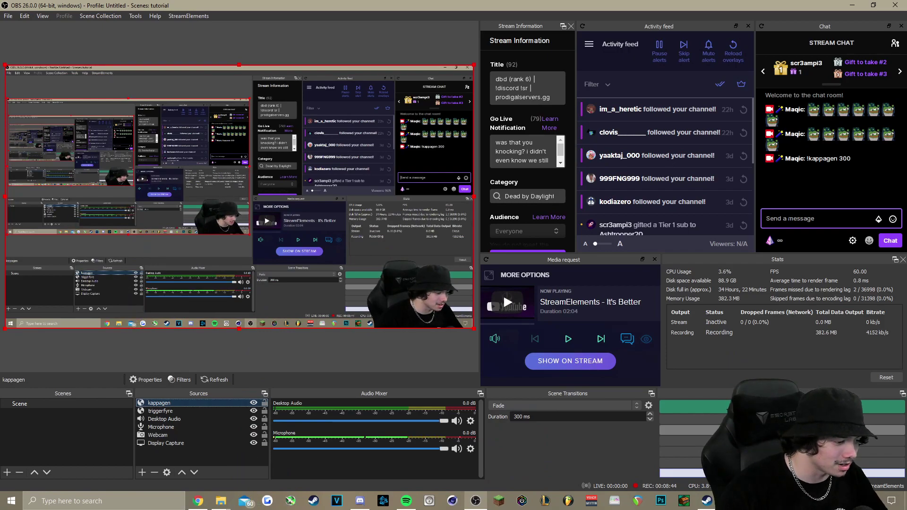
left_click(199, 499)
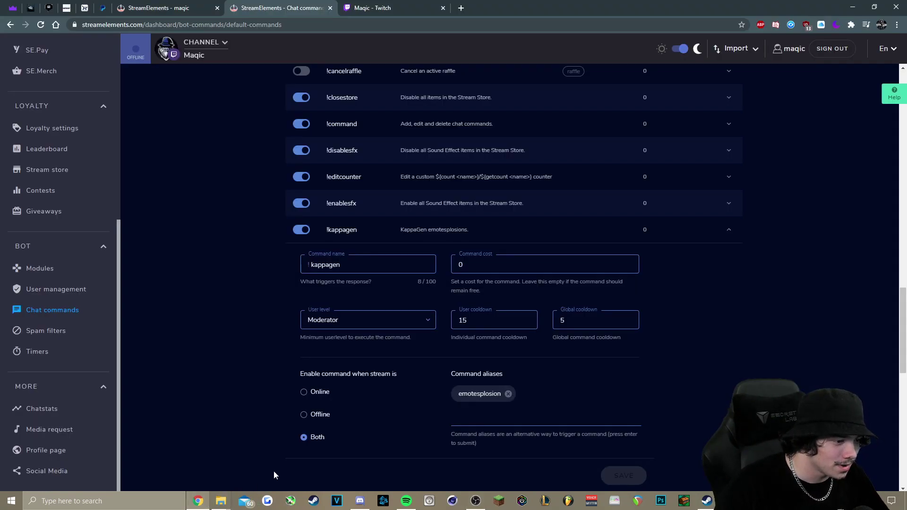
Step: Switch the !kappagen user level to Broadcaster, then set it back to Moderator
left_click(370, 322)
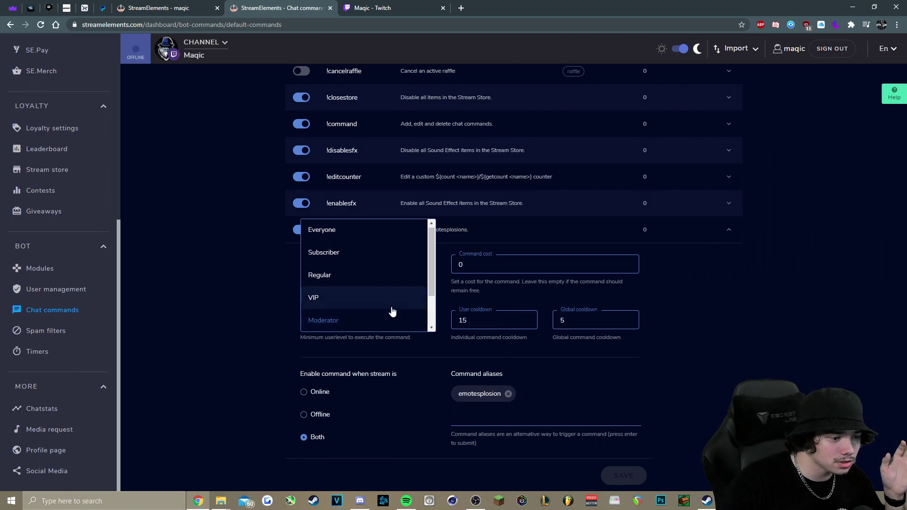
scroll(331, 316, "down", 1)
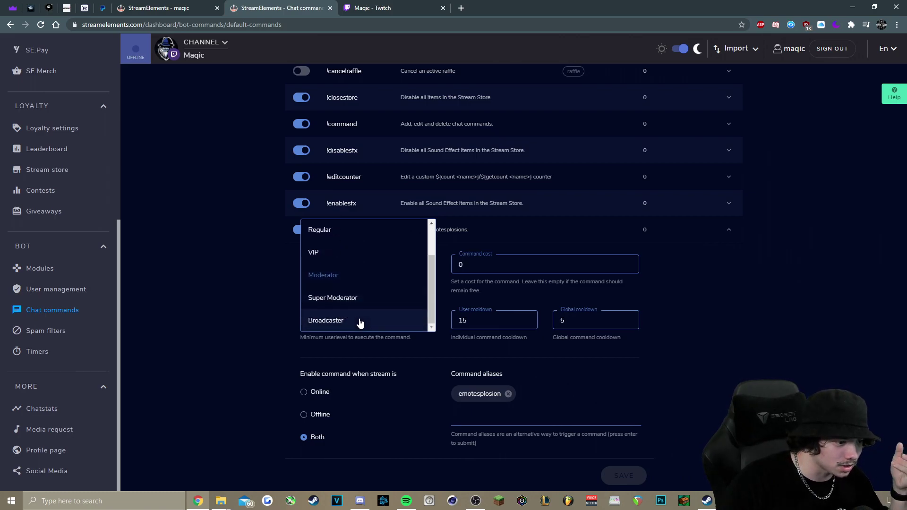
left_click(361, 320)
left_click(359, 320)
left_click(365, 283)
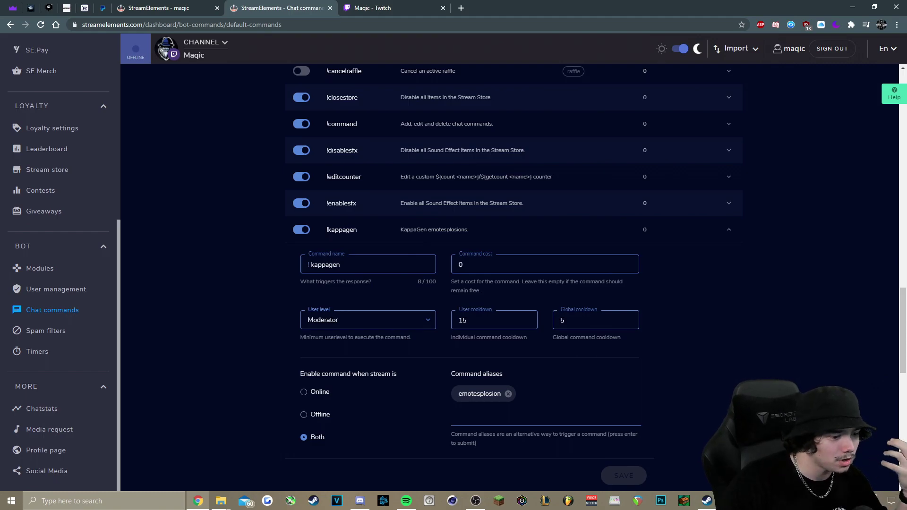
left_click(475, 500)
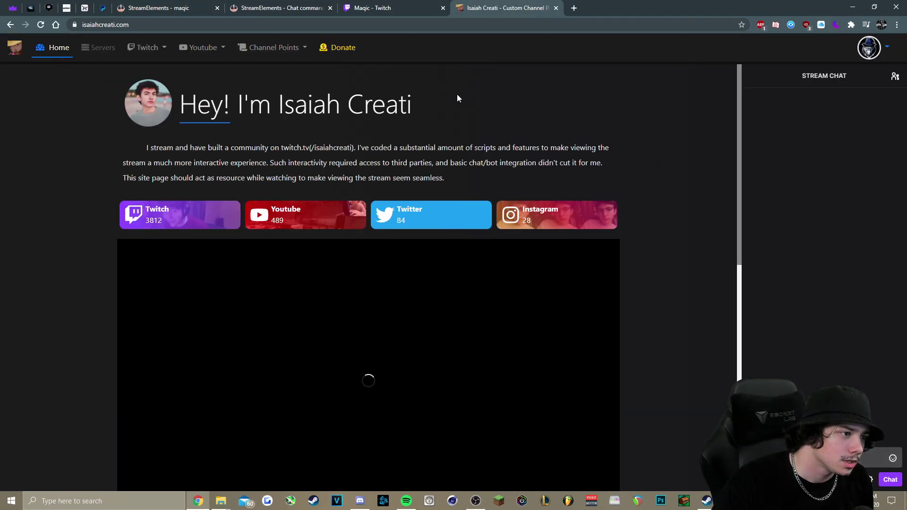
Step: Open the Channel Points Getting Started guide on isaiahcreati.com
left_click(277, 48)
left_click(279, 69)
scroll(380, 308, "down", 1)
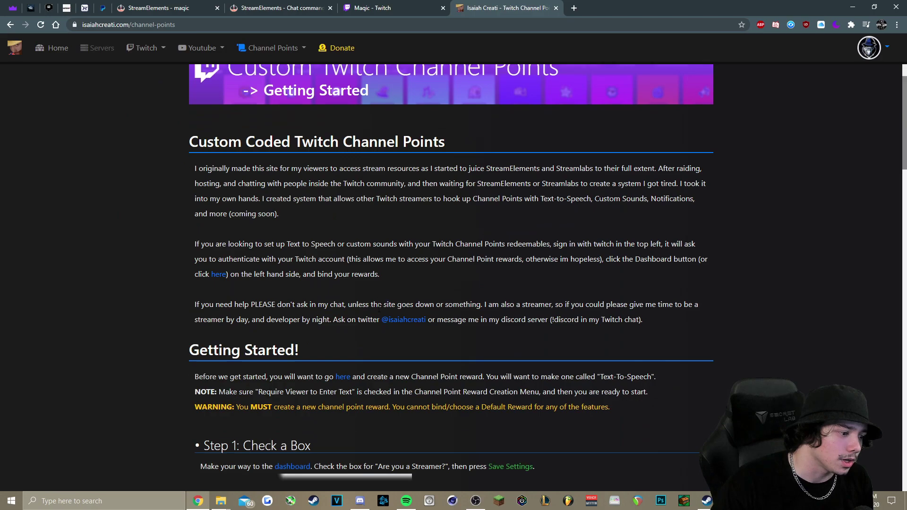
scroll(379, 308, "down", 7)
scroll(397, 364, "up", 2)
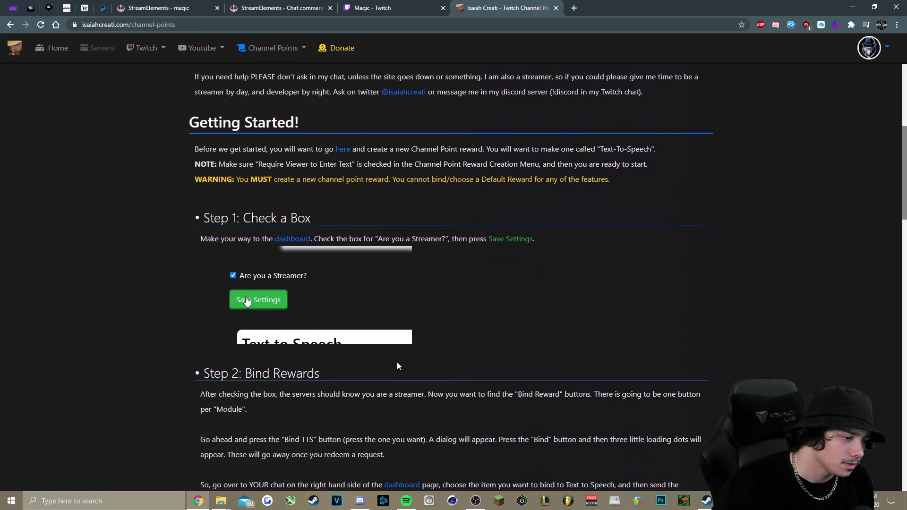
Step: Open the dashboard in a new tab to view Show Emote on Screen and Sounds, then return to Twitch
left_click(402, 485)
scroll(472, 176, "down", 5)
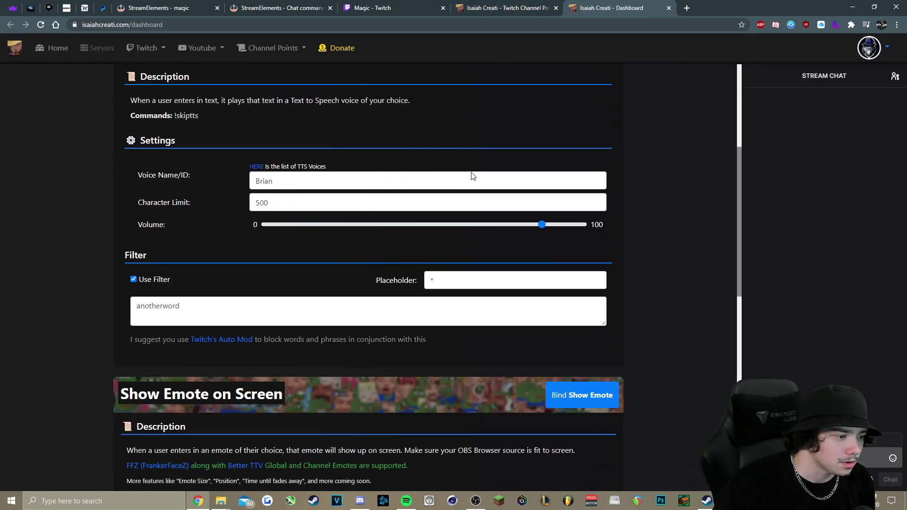
scroll(472, 176, "down", 5)
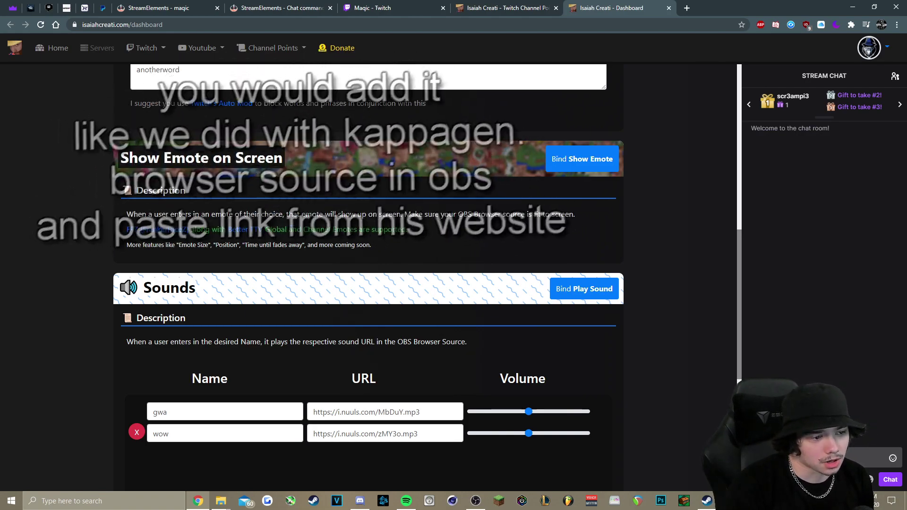
key("ctrl+shift+Tab")
key("ctrl+shift+Tab")
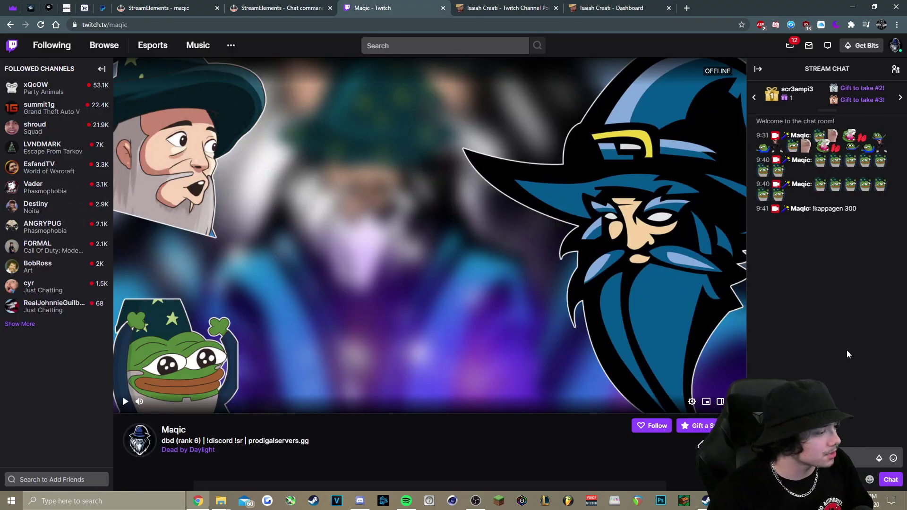